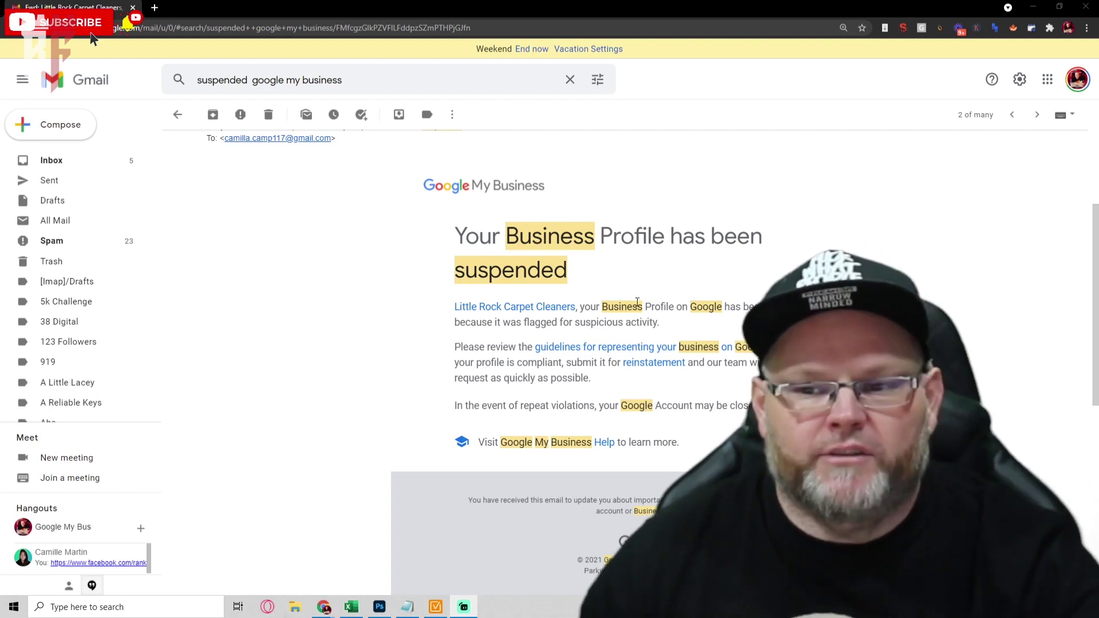
Show the suspended-account video title in Notepad, then bring back the Gmail suspension email.
click(641, 364)
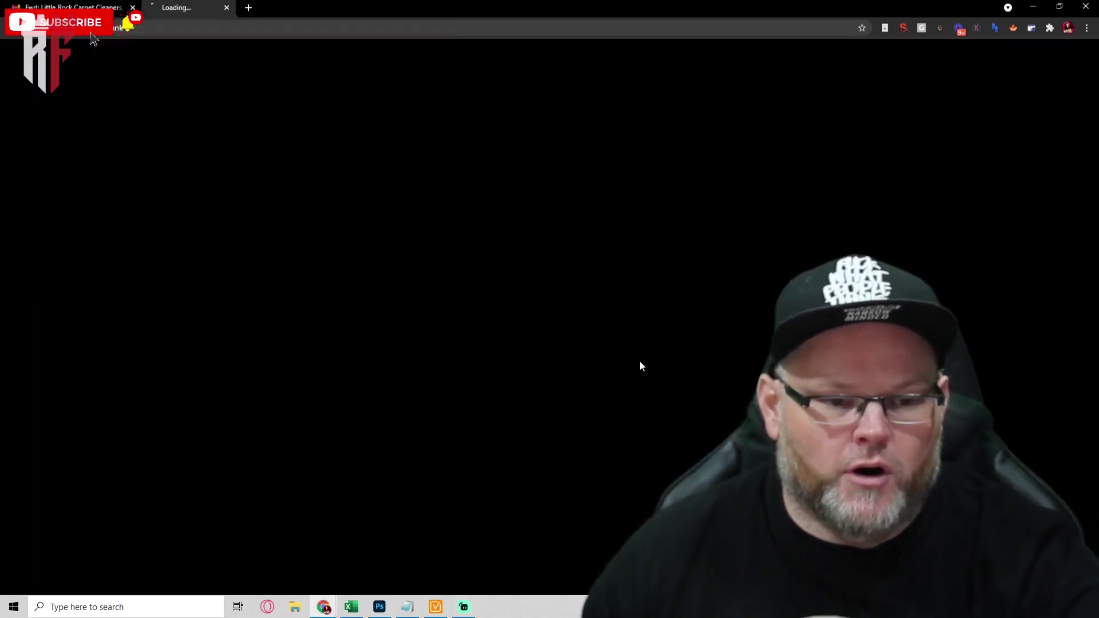
key(ctrl+shift+Tab)
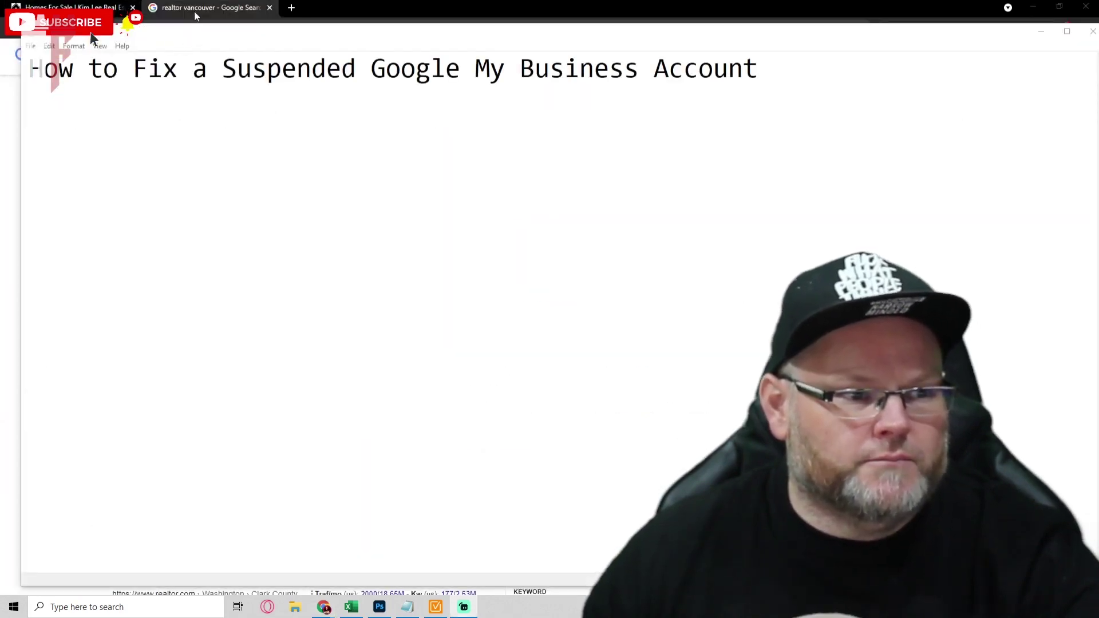
mouse_move(323, 605)
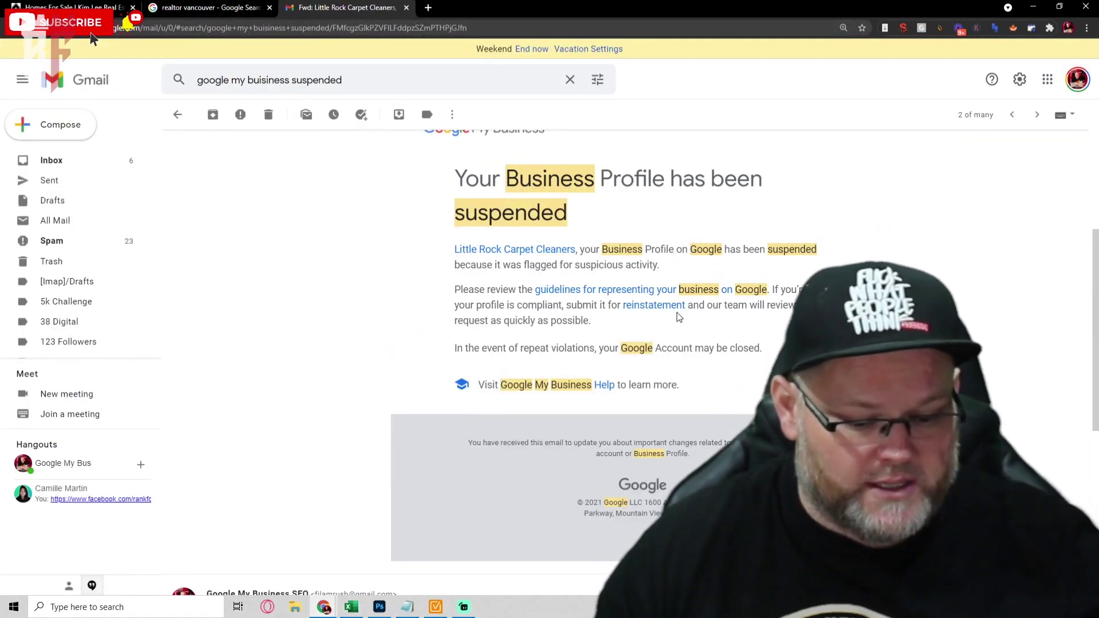
Close the stray Chrome Help tab and follow the suspension email's reinstatement link.
key(F1)
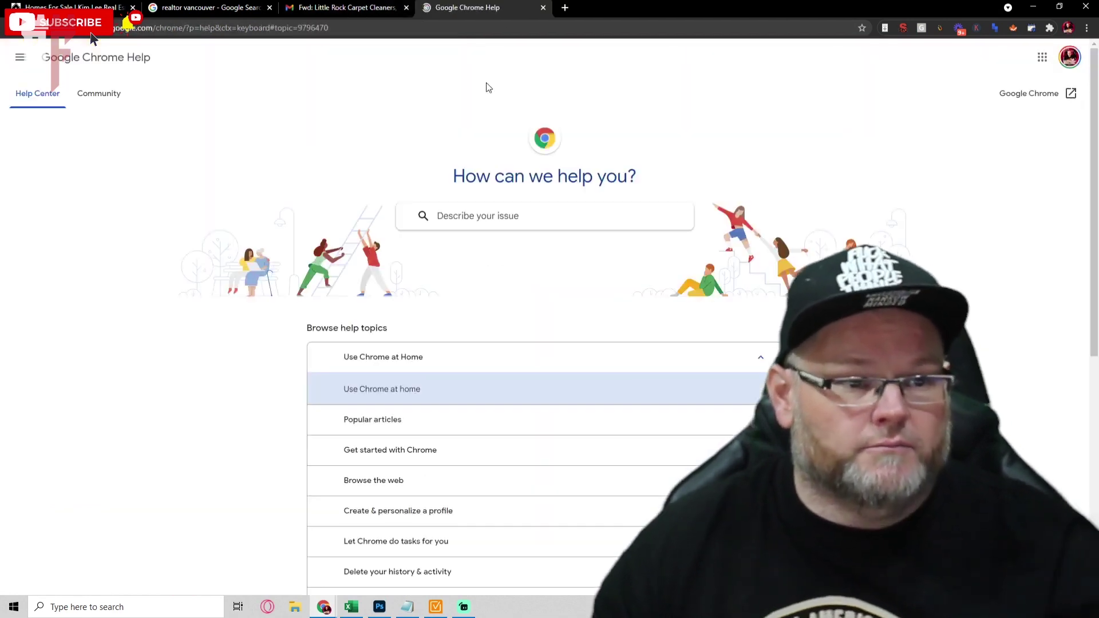
click(542, 9)
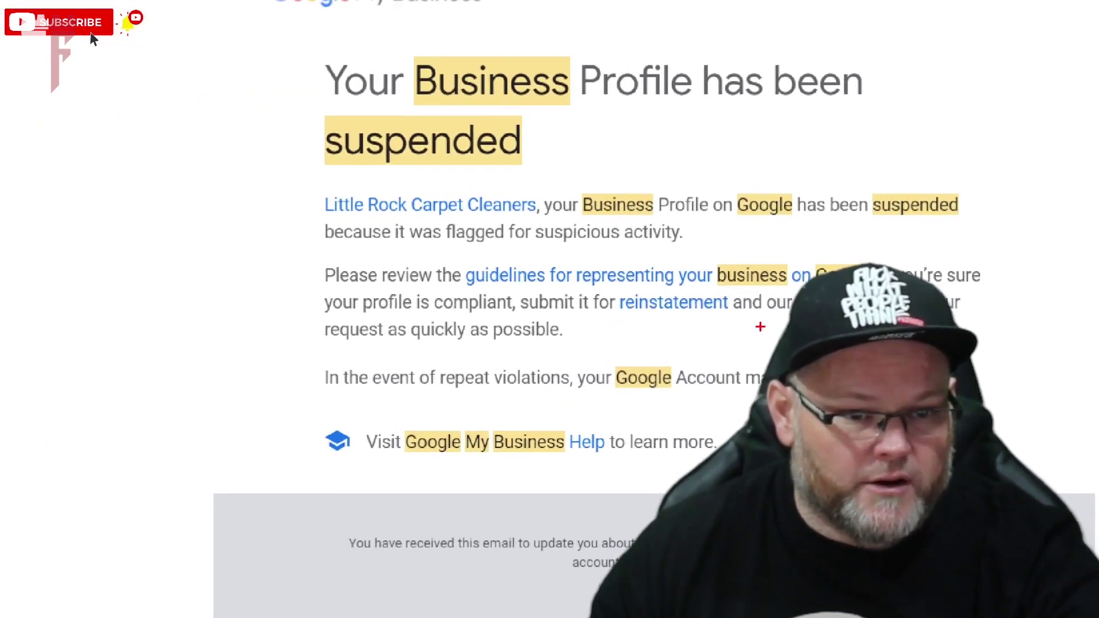
mouse_move(761, 325)
mouse_down()
mouse_move(580, 297)
mouse_move(742, 269)
mouse_move(676, 335)
mouse_move(680, 323)
mouse_up()
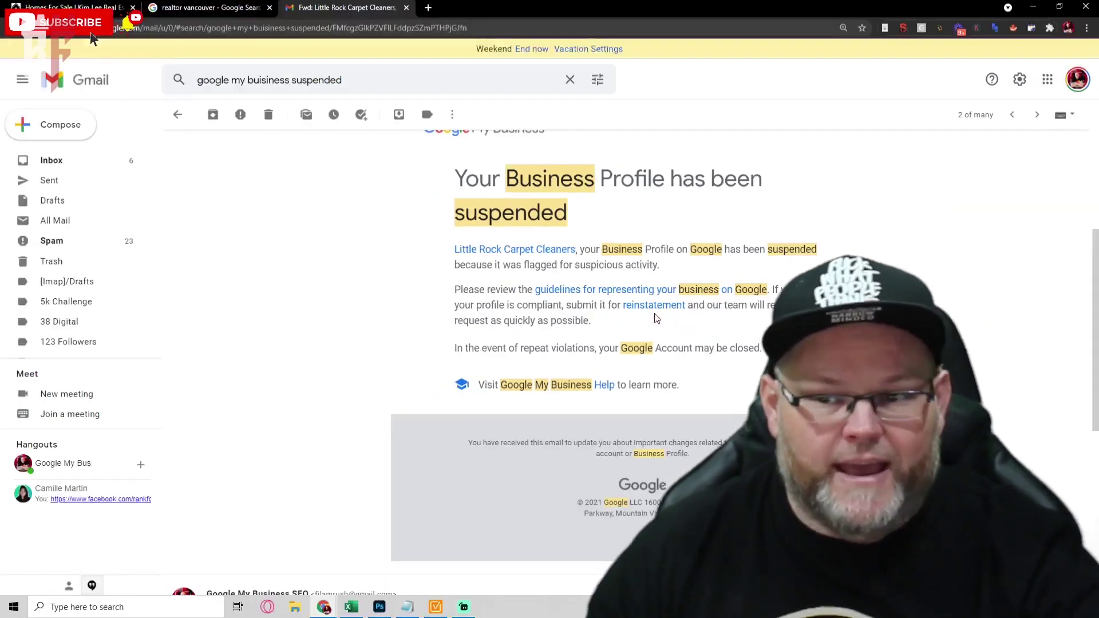
click(684, 309)
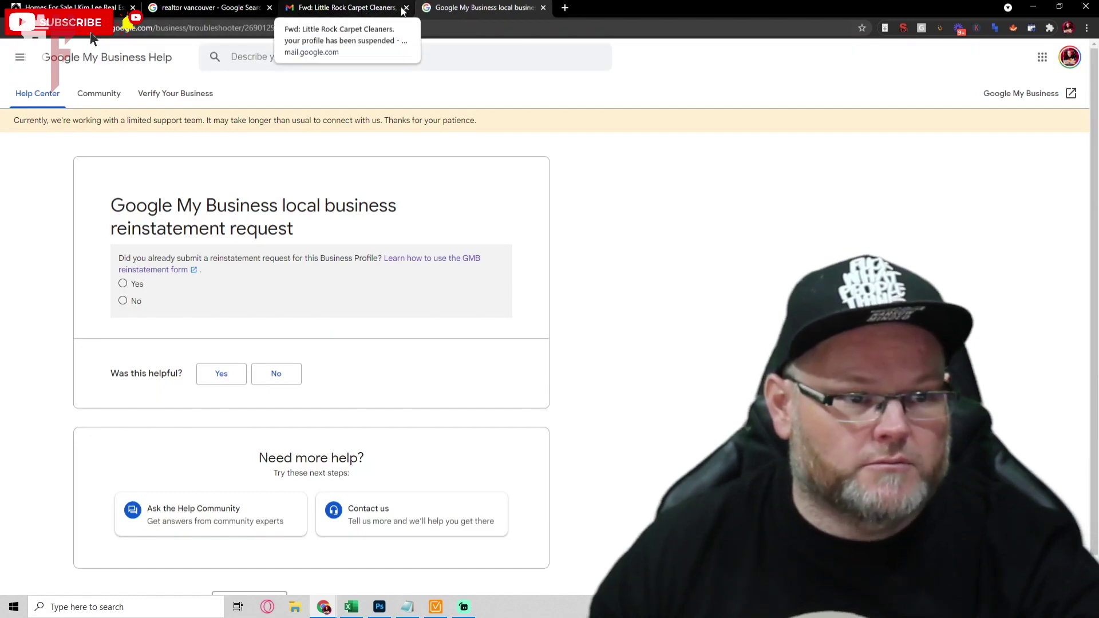
Answer: no prior request, official representative, guideline-compliant, permanent location, accurate address, no service area.
click(406, 8)
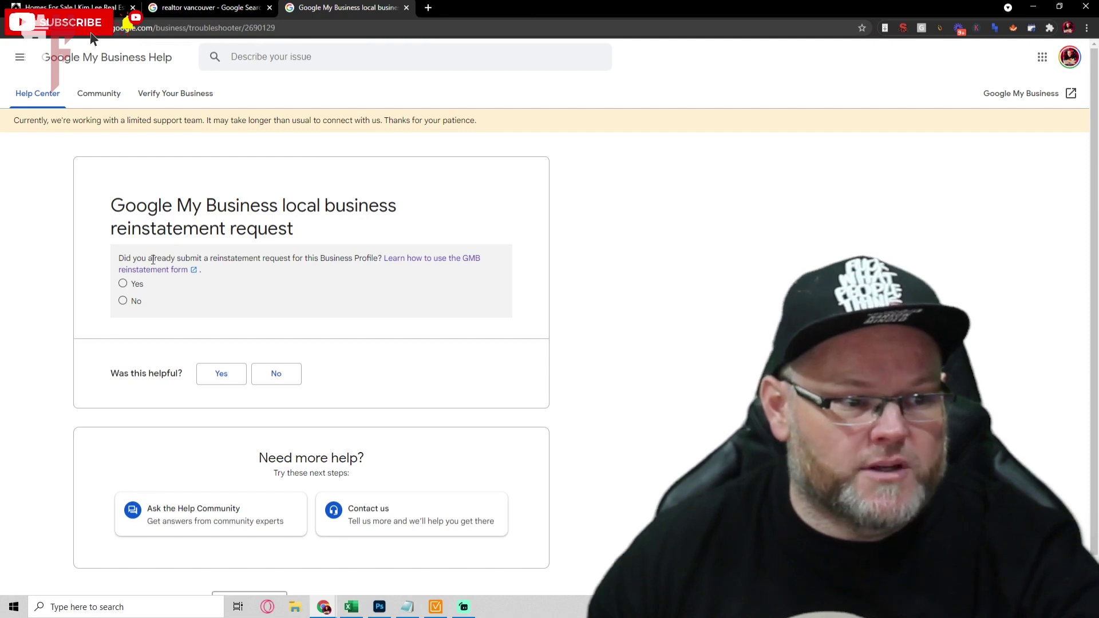
click(123, 302)
click(123, 329)
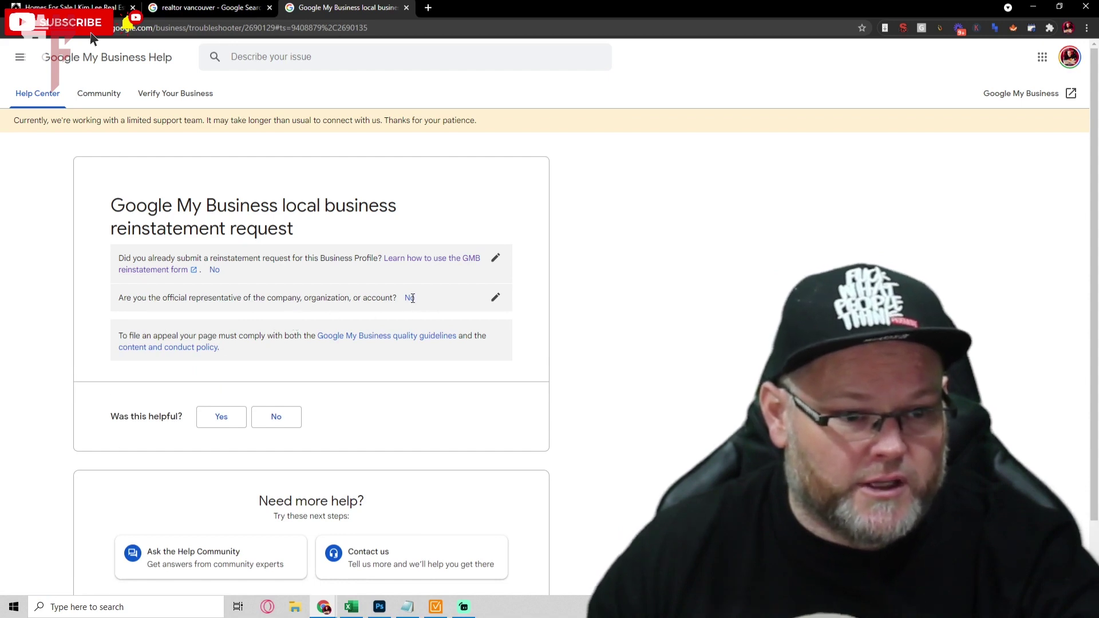
click(411, 297)
click(131, 313)
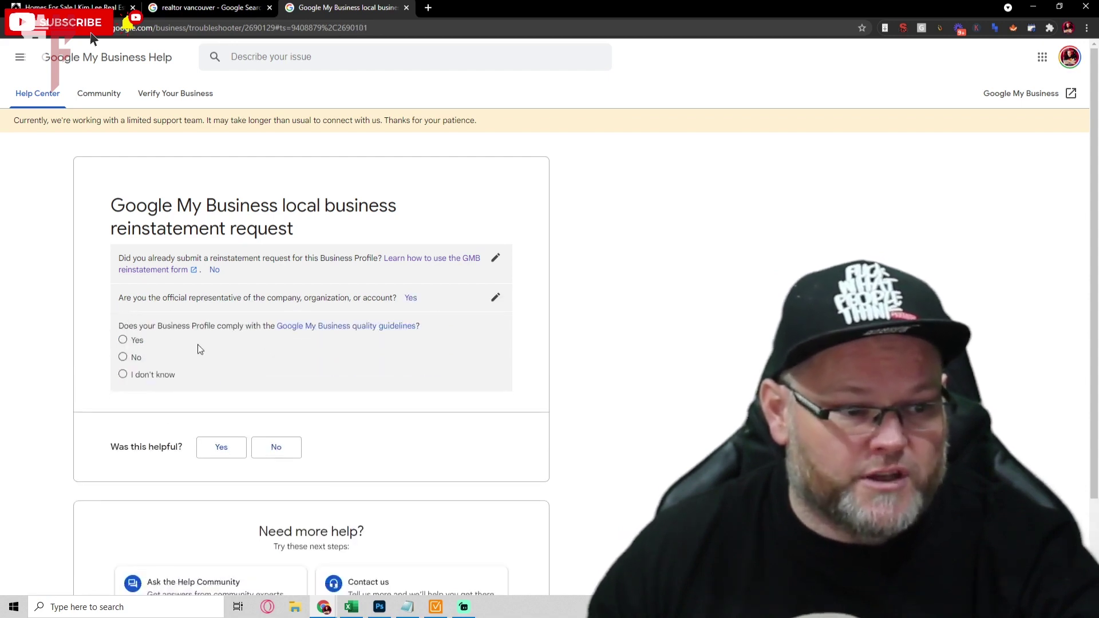
click(123, 340)
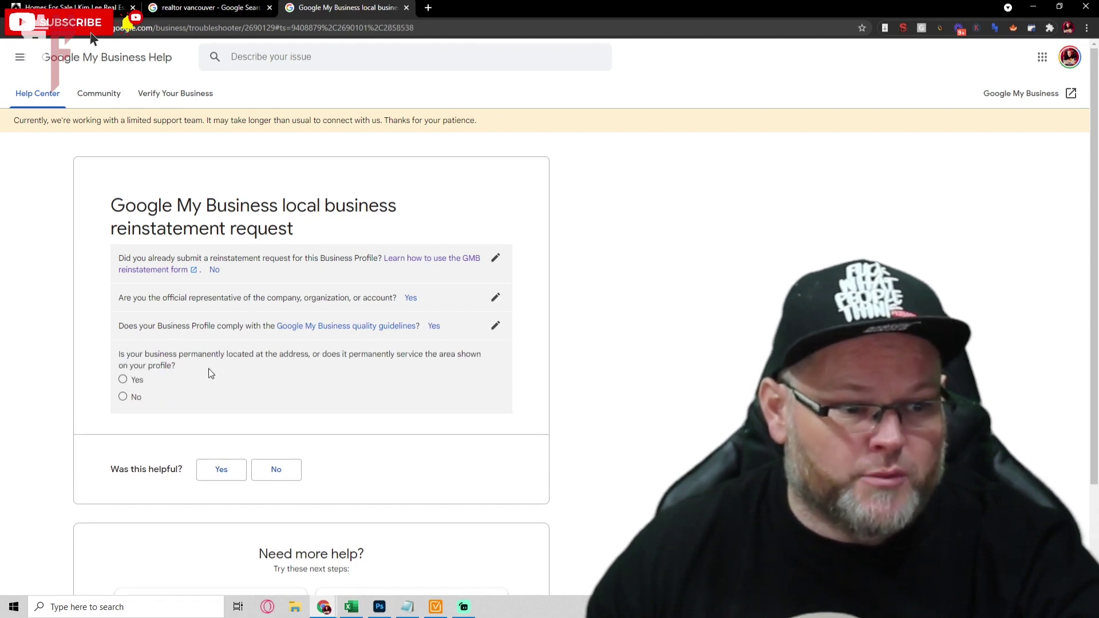
click(147, 381)
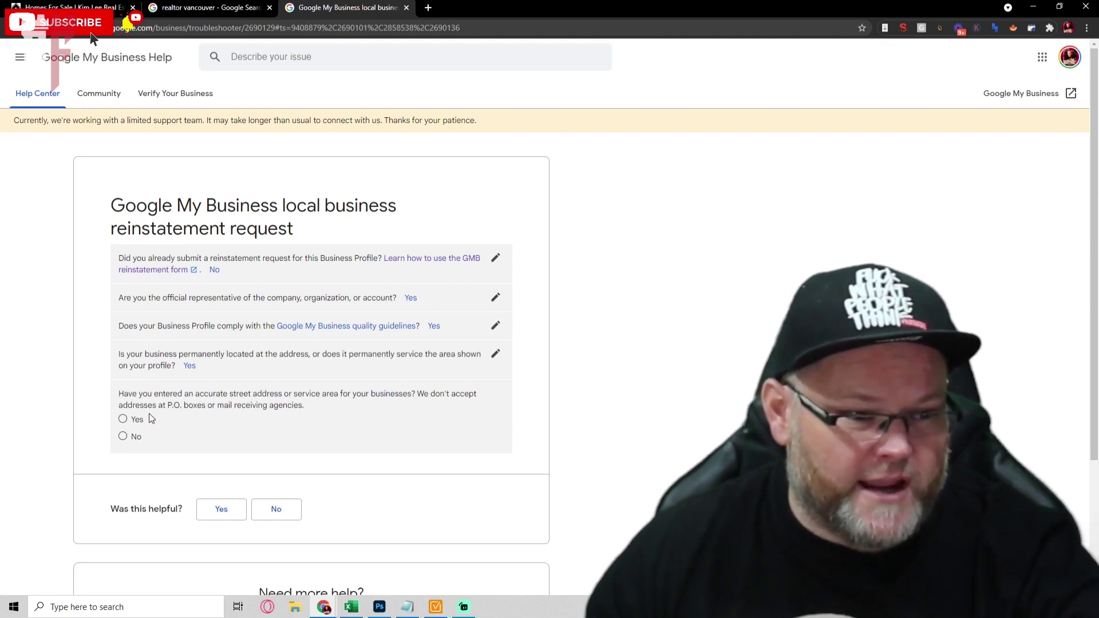
click(146, 421)
scroll(341, 468, down, 3)
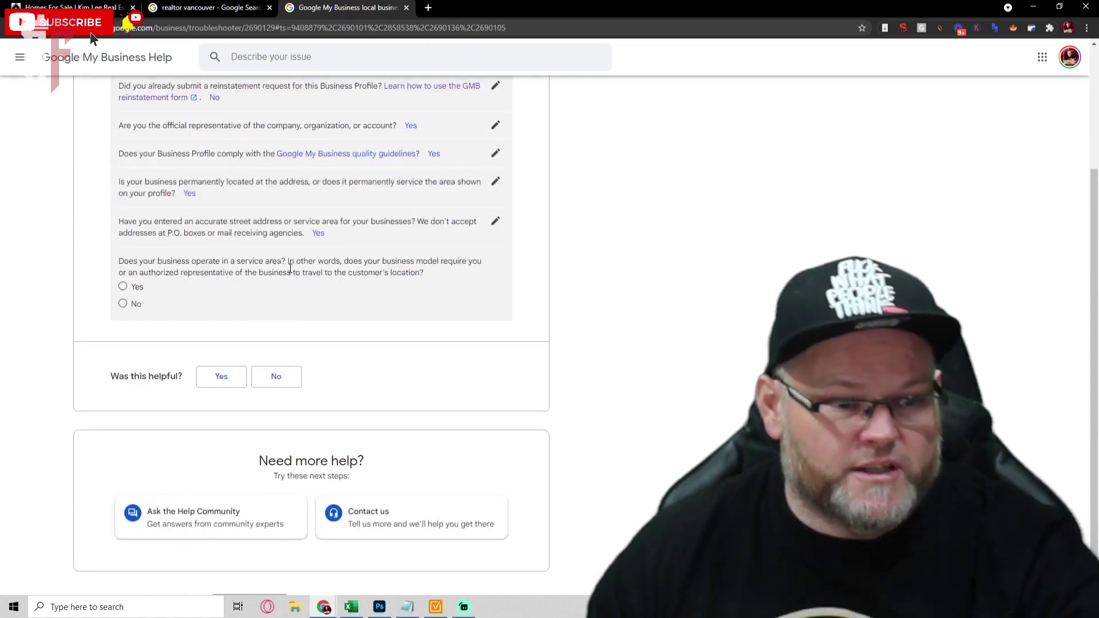
click(126, 303)
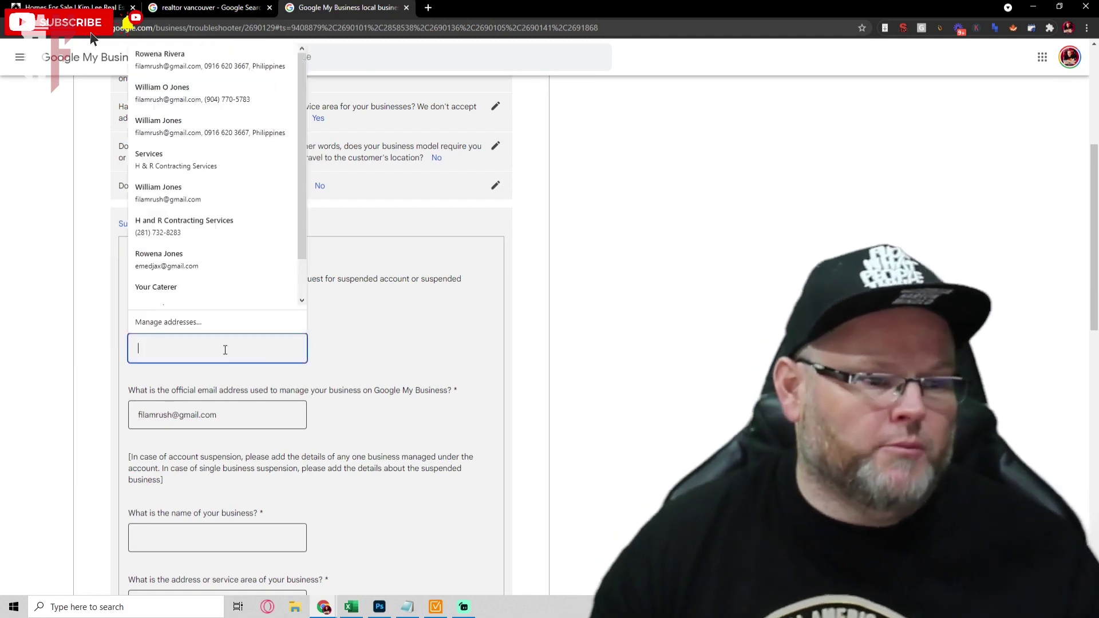
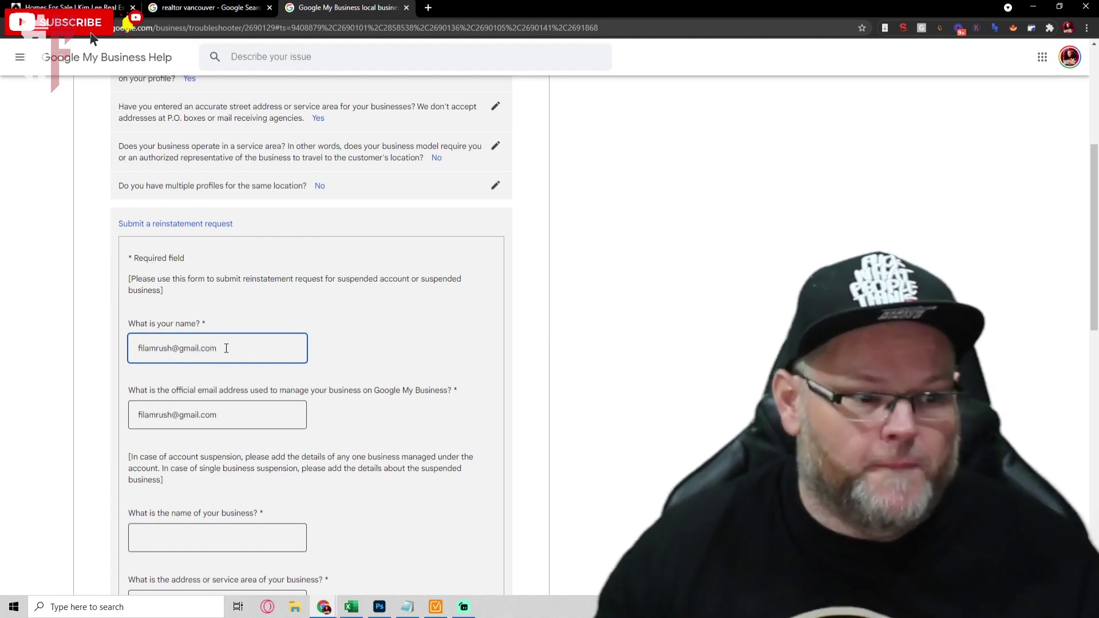
Answer No to multiple profiles and enter the account e-mail address in the name field.
scroll(226, 348, down, 2)
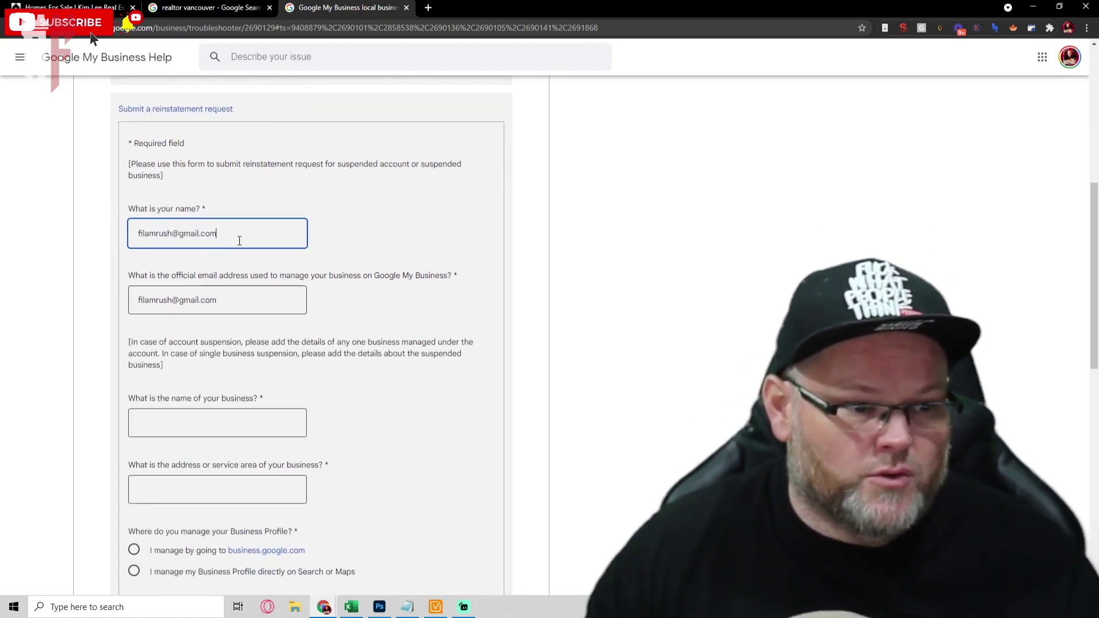
drag(240, 237, 103, 239)
key(Tab)
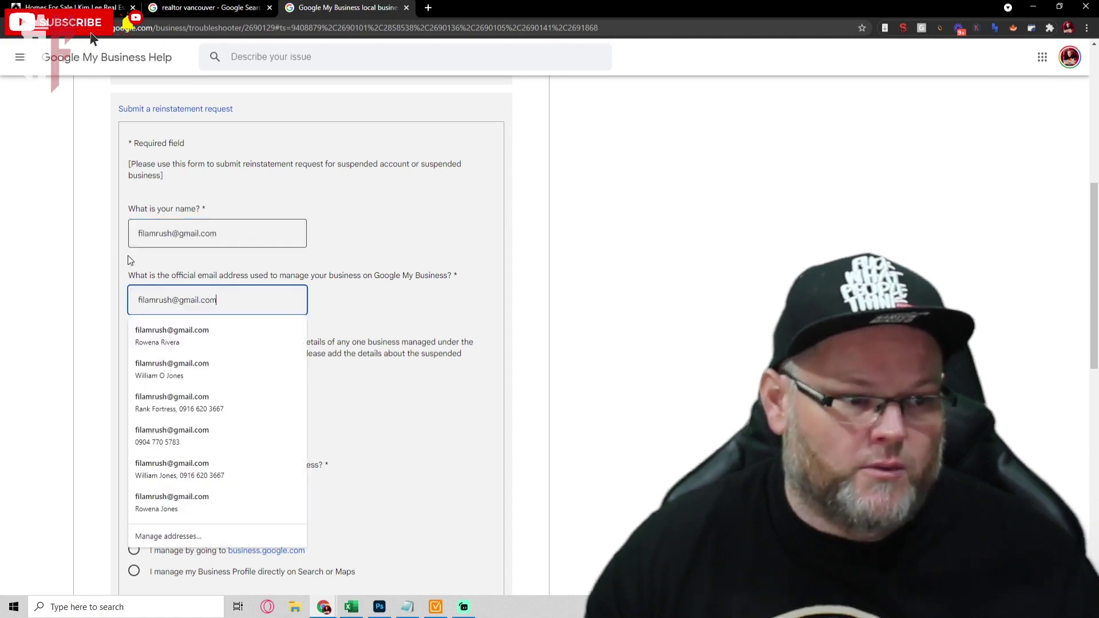
key(Tab)
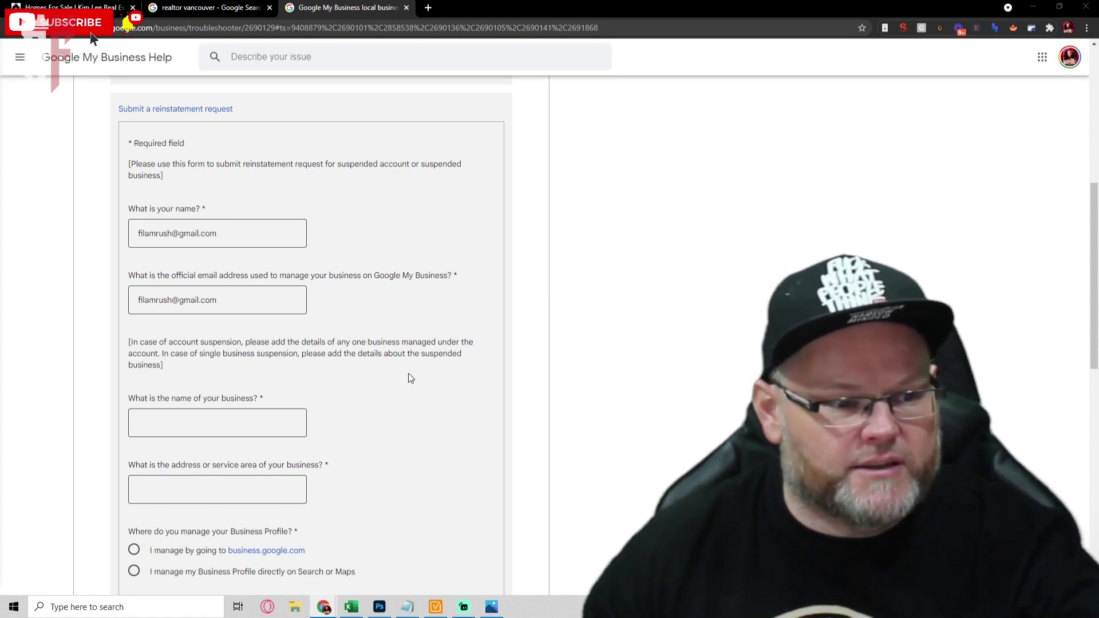
Enter the business's street address in the address field, dismissing the autofill suggestions.
scroll(408, 374, down, 1)
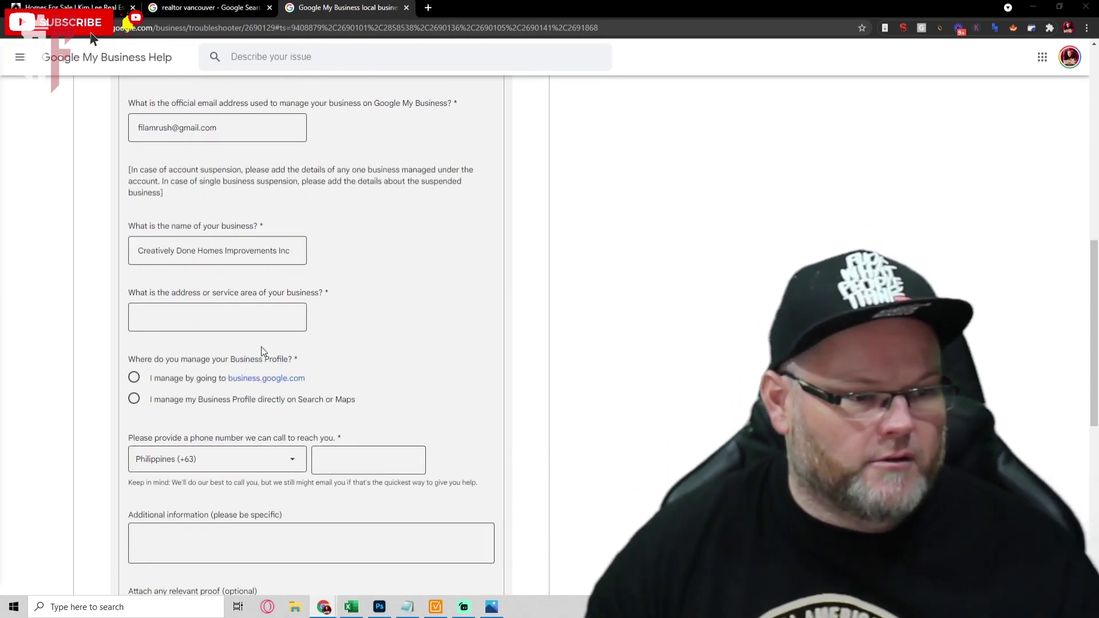
click(234, 318)
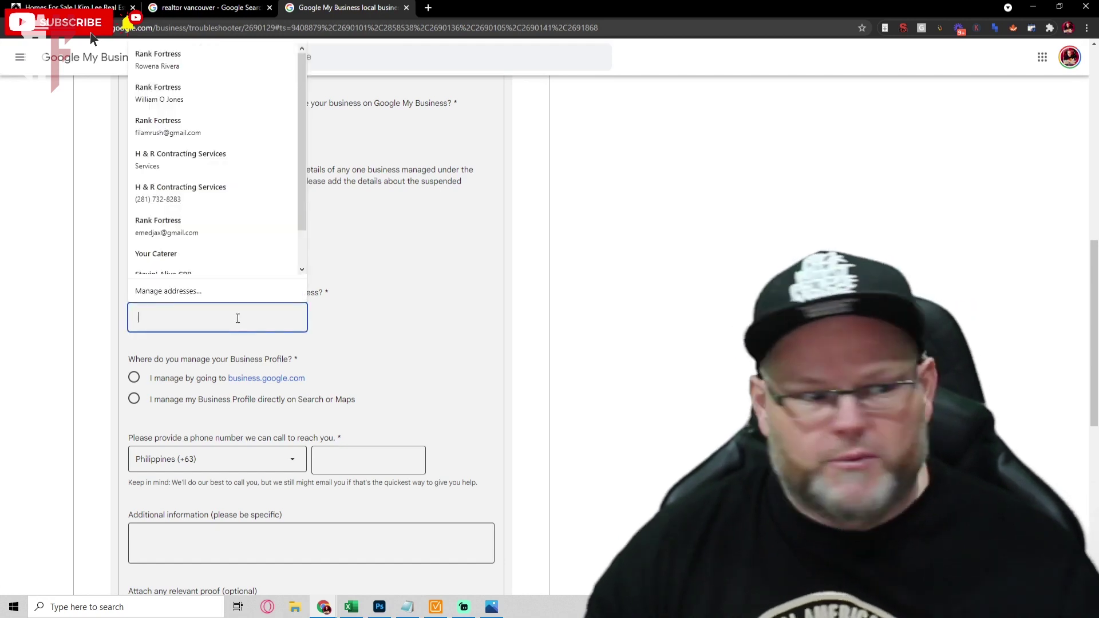
click(348, 303)
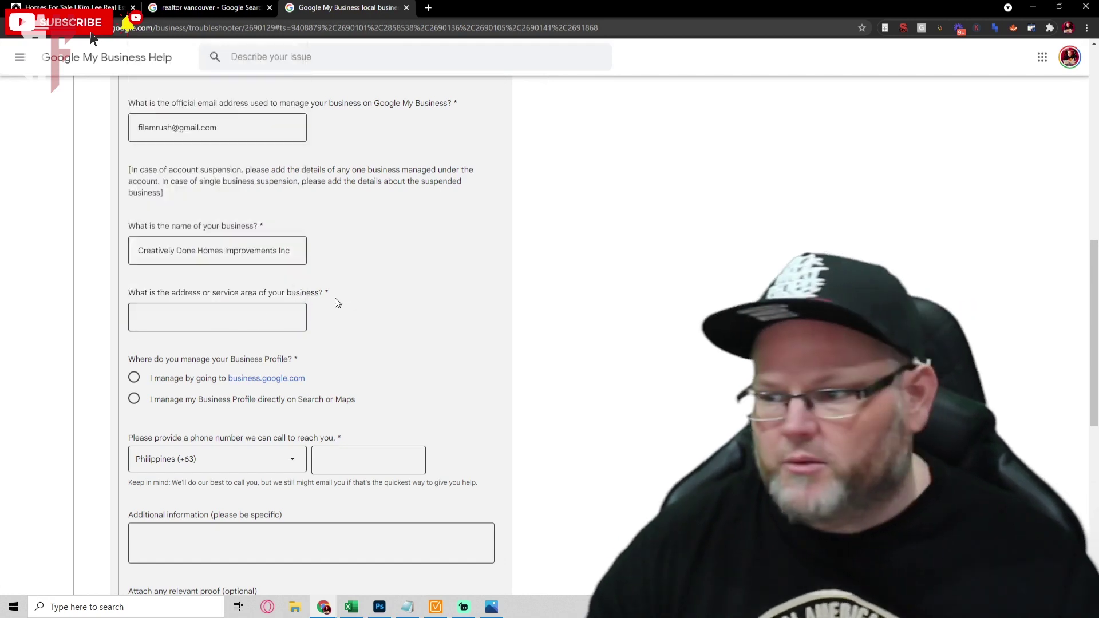
click(192, 312)
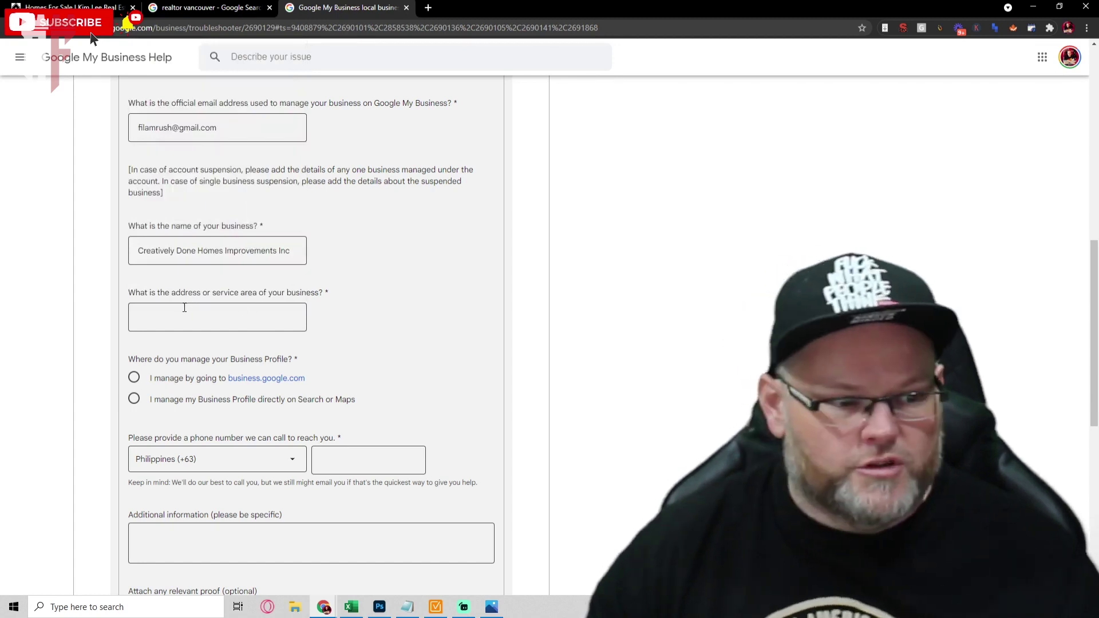
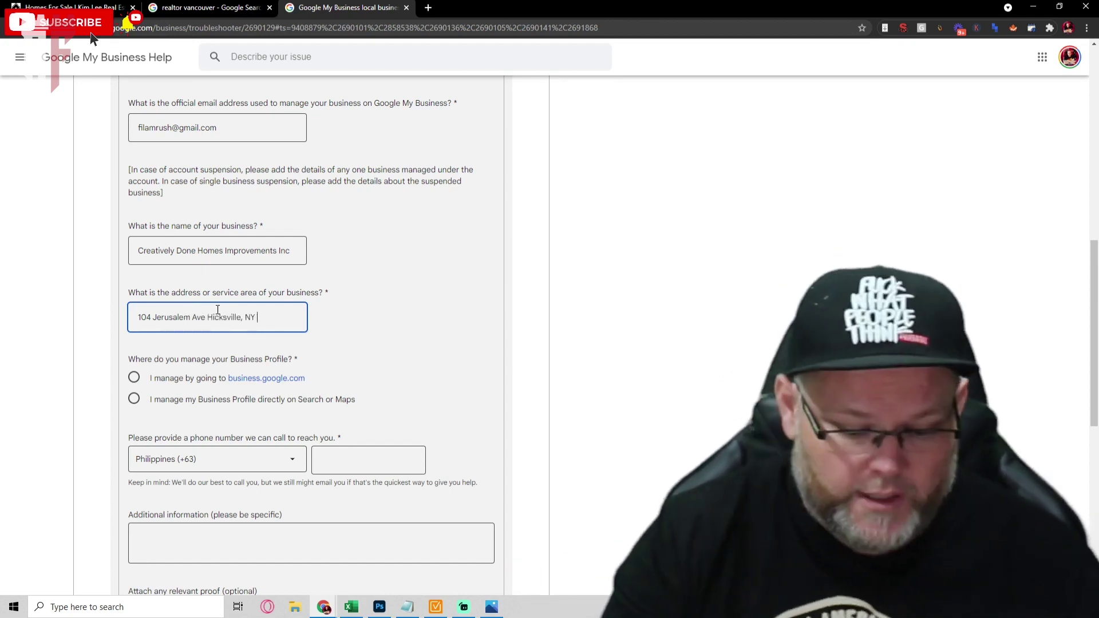
Indicate that the profile is managed through business.google.com.
scroll(133, 262, down, 2)
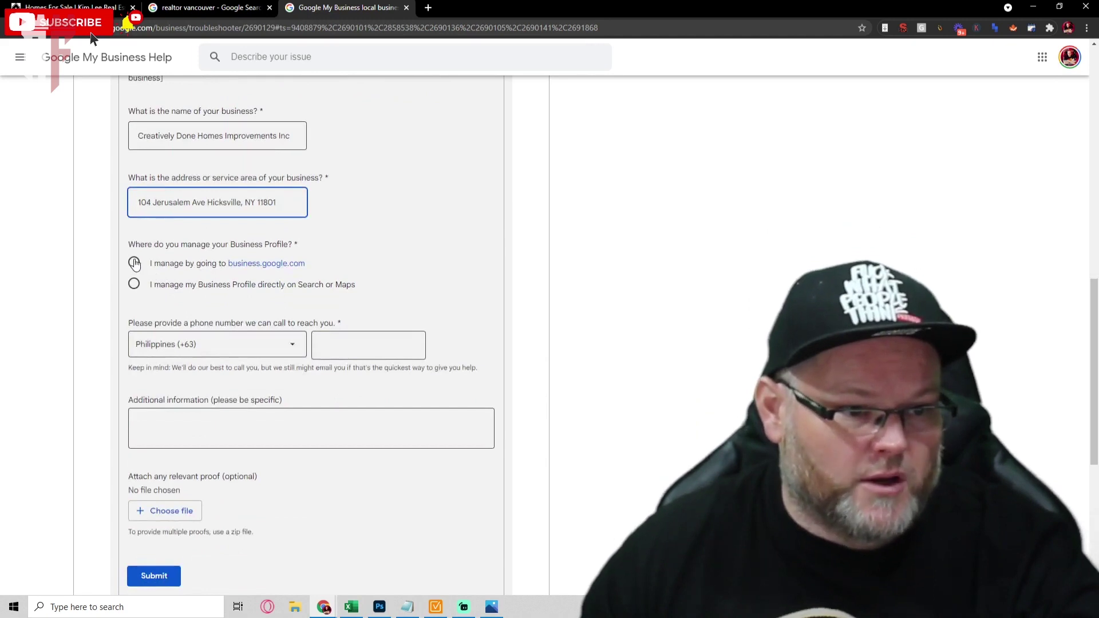
click(134, 264)
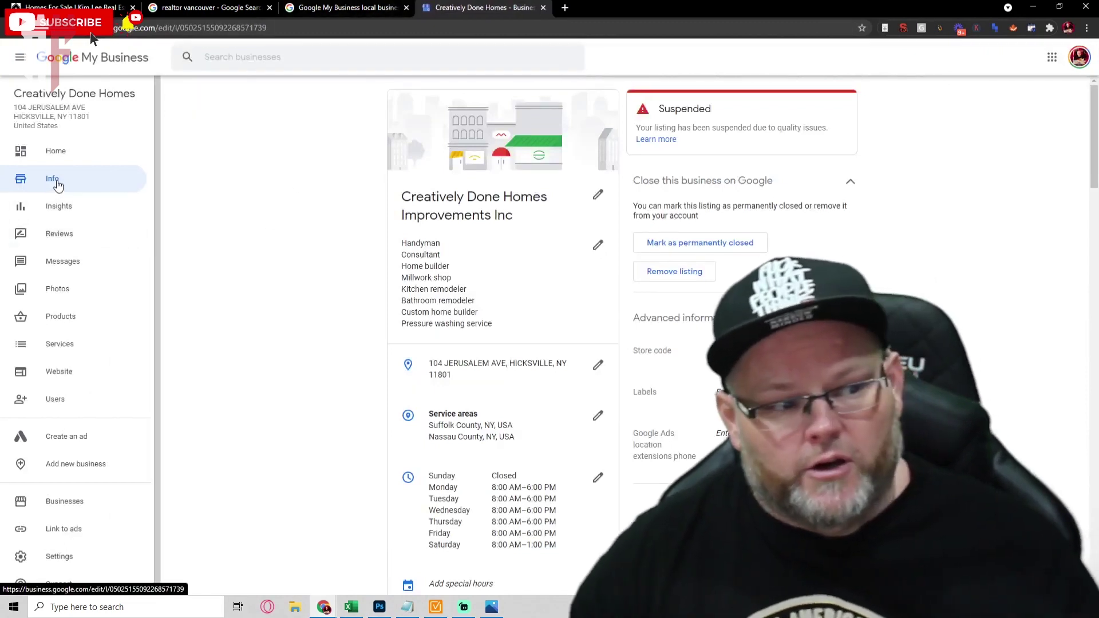
Copy the suspended listing's profile web address from its Info page, then return to the form.
click(343, 7)
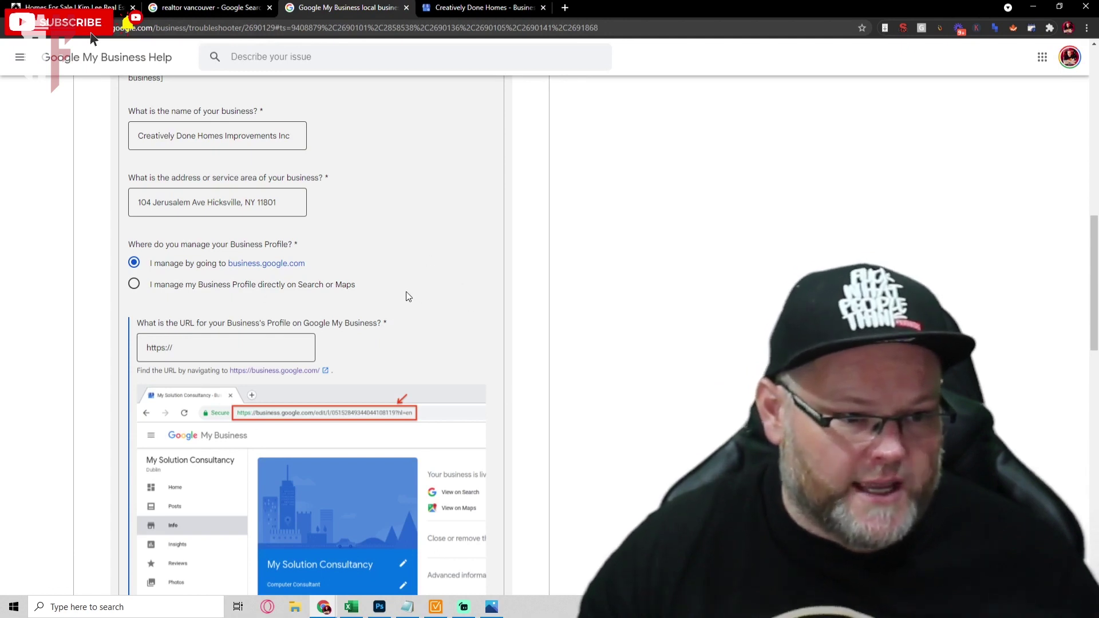
click(472, 8)
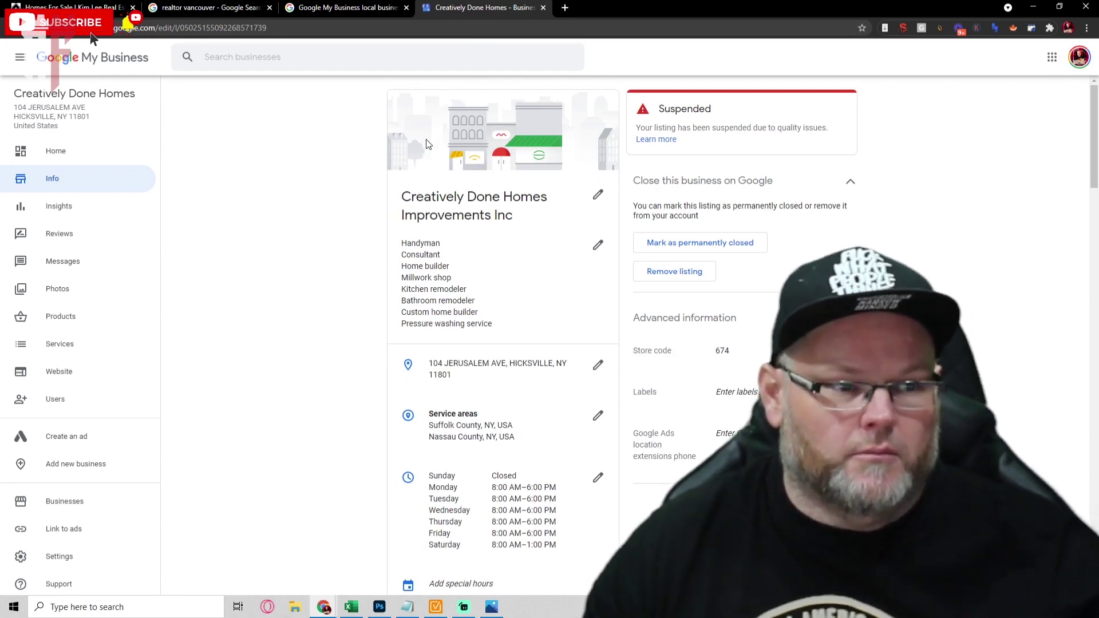
key(F1)
click(680, 8)
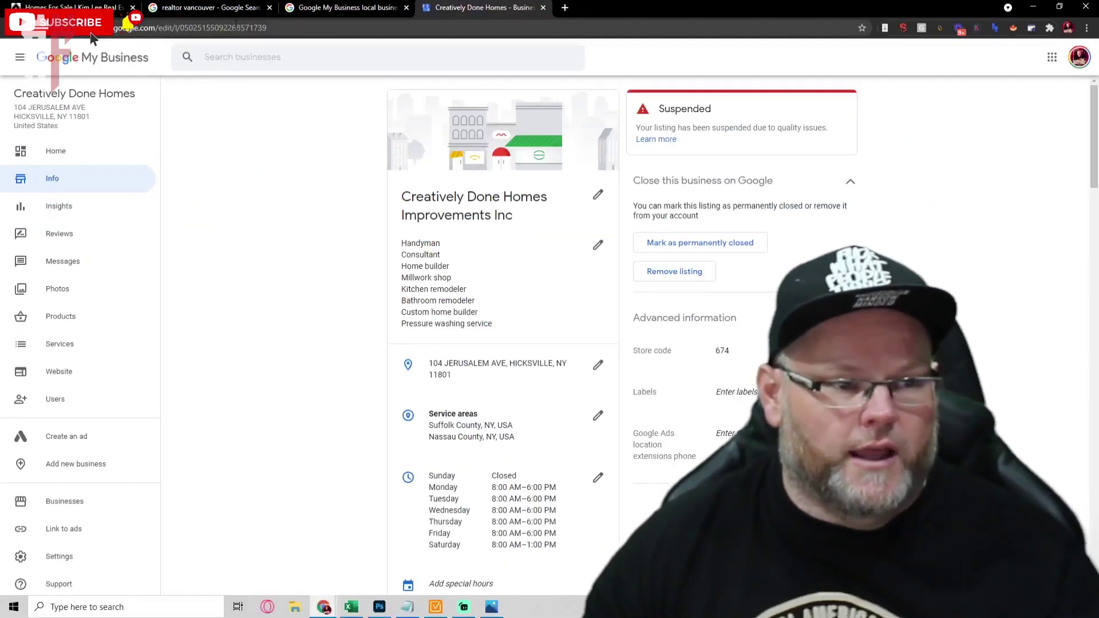
click(92, 36)
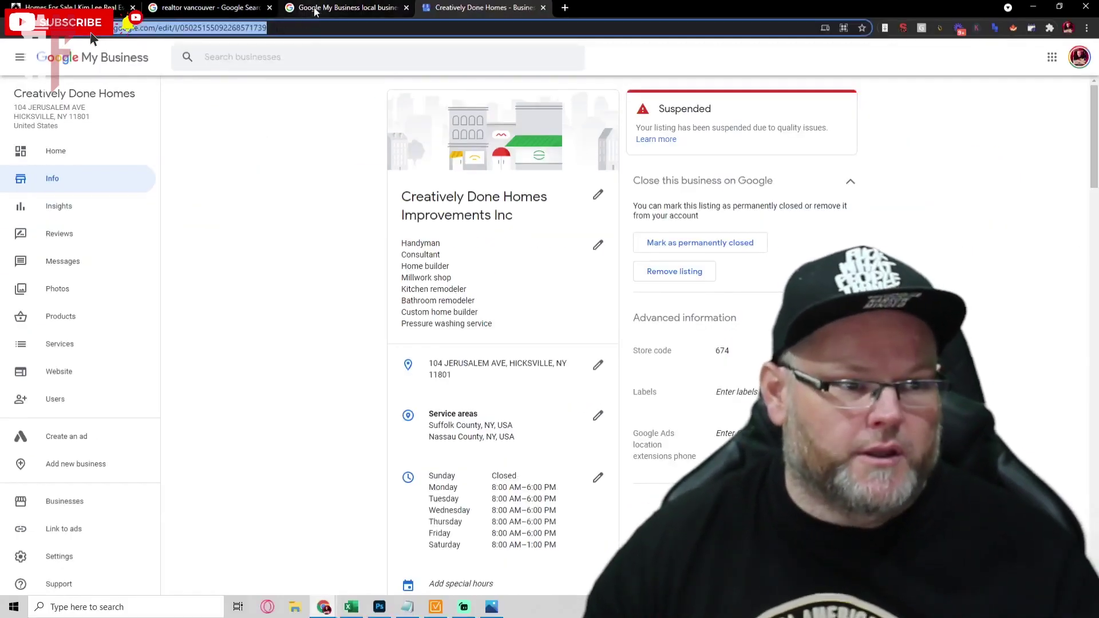
click(340, 9)
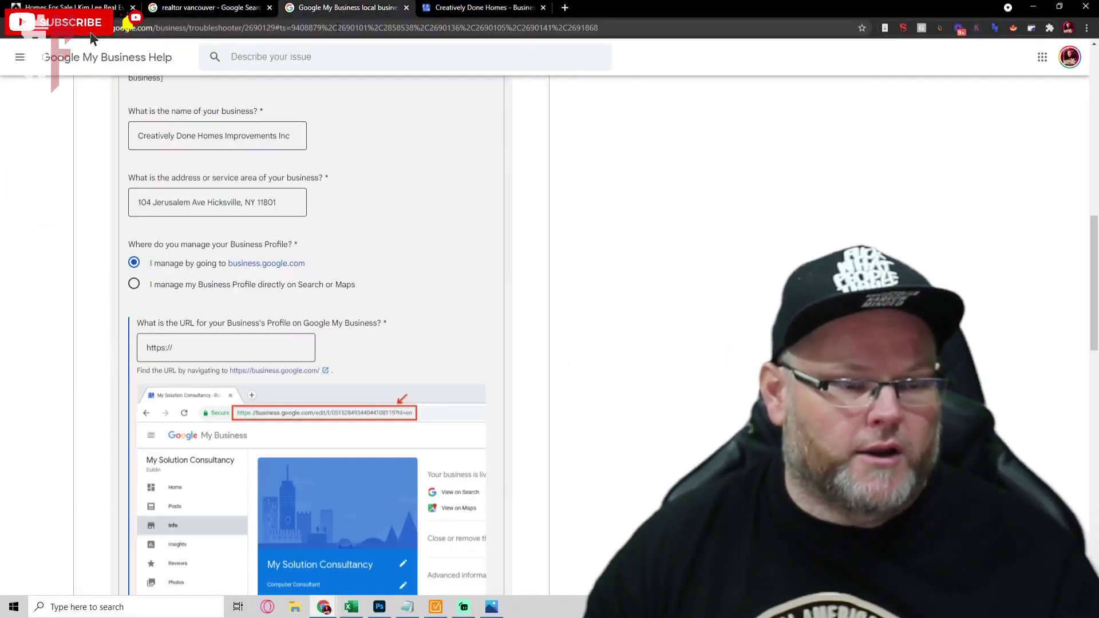
Paste the listing's profile URL into the profile URL field.
click(238, 345)
key(ctrl+v)
drag(237, 345, 47, 349)
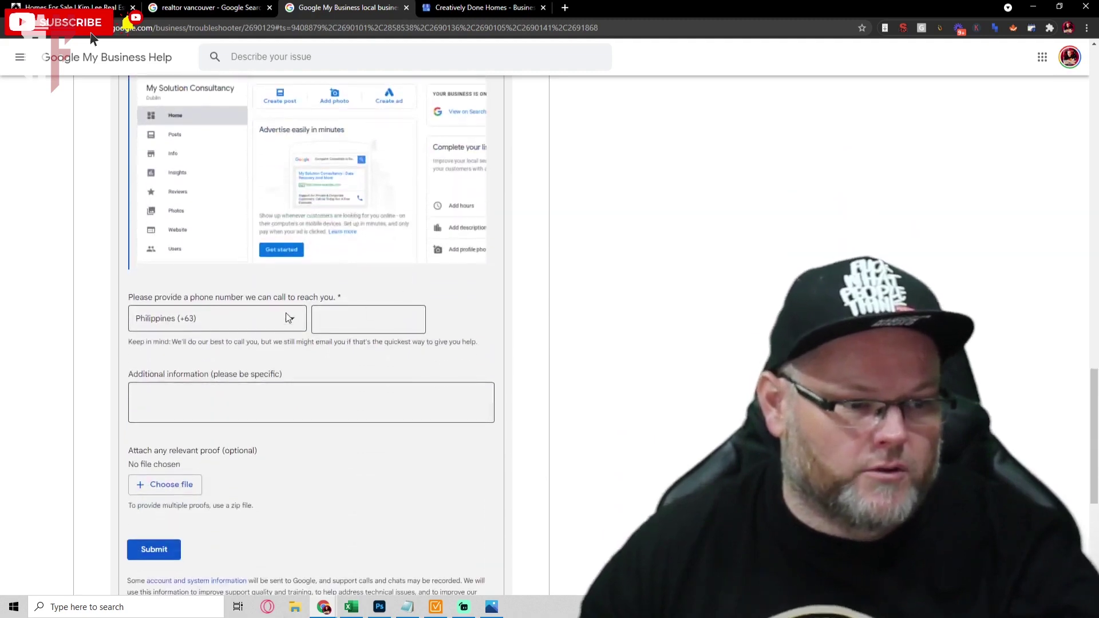
Copy the listing's phone number and paste it into the form's contact phone field.
click(493, 11)
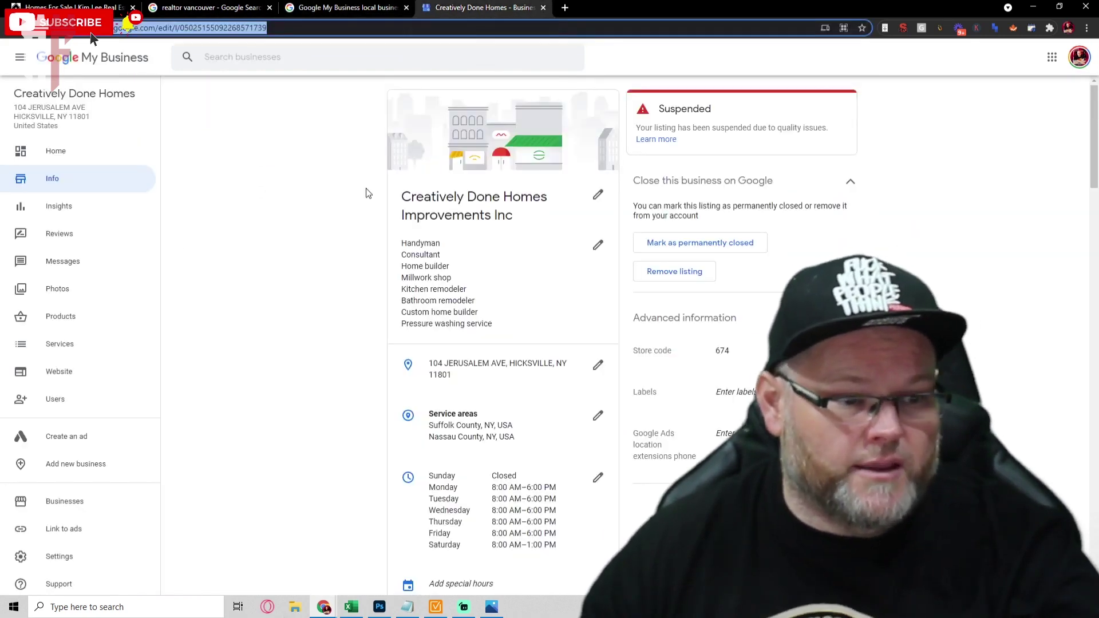
scroll(421, 236, down, 4)
click(598, 397)
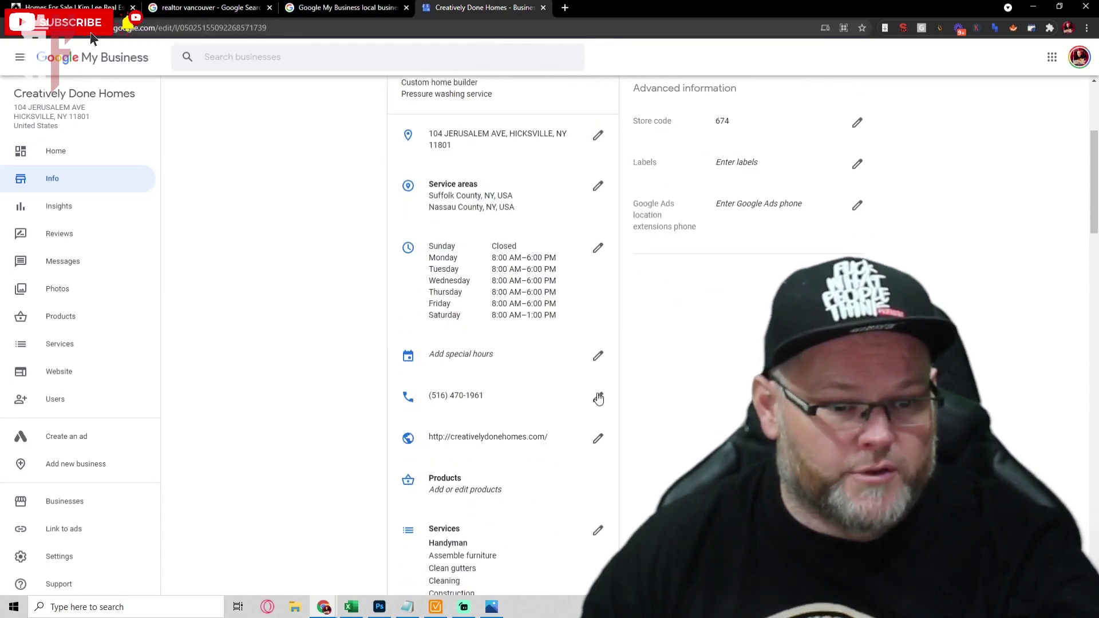
triple_click(580, 306)
key(ctrl+c)
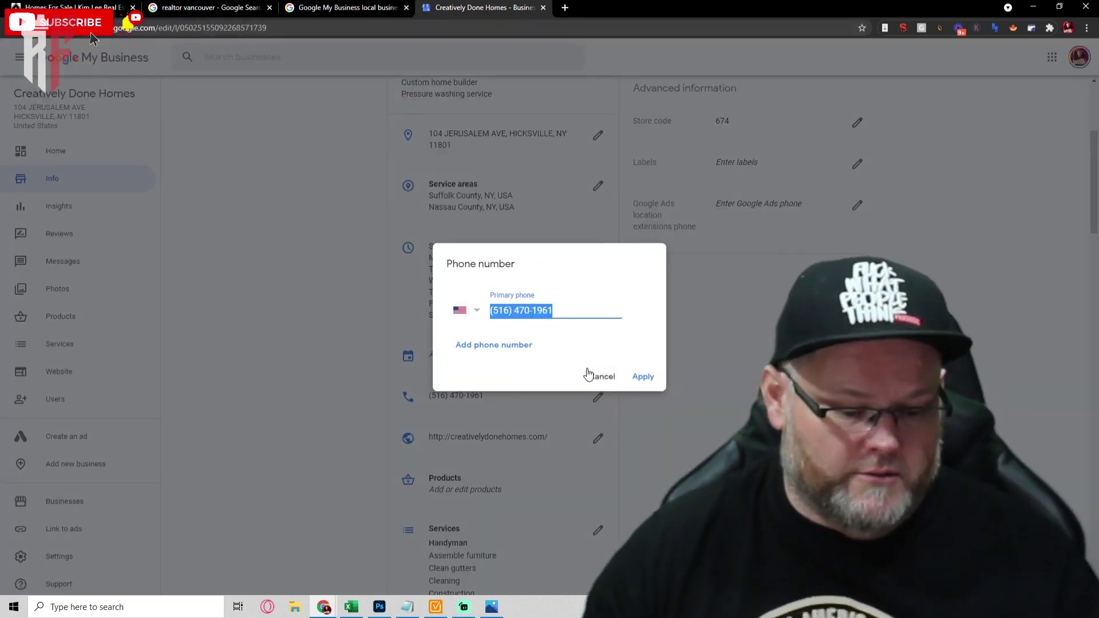
click(599, 378)
click(352, 7)
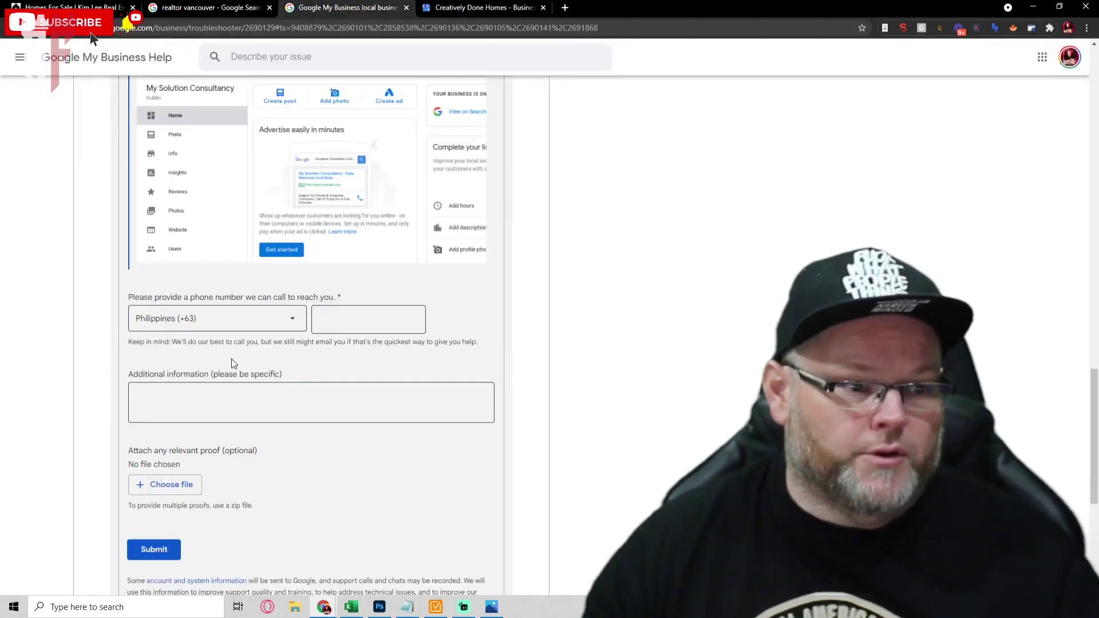
click(335, 325)
key(ctrl+v)
Set the phone number's country code to United States (+1).
click(280, 320)
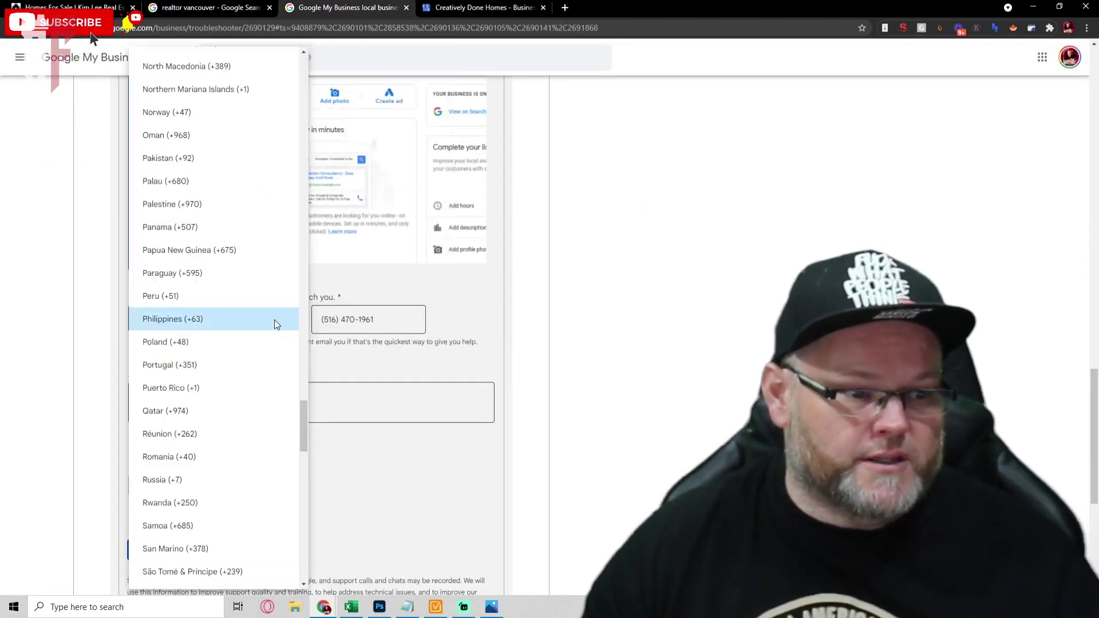
key(Down)
key(Down)
key(Down)
key(Down)
key(Down)
key(Down)
key(Down)
key(Down)
key(Down)
key(Down)
key(Down)
key(Down)
key(Down)
key(Down)
key(Down)
key(Down)
key(Down)
scroll(255, 366, down, 10)
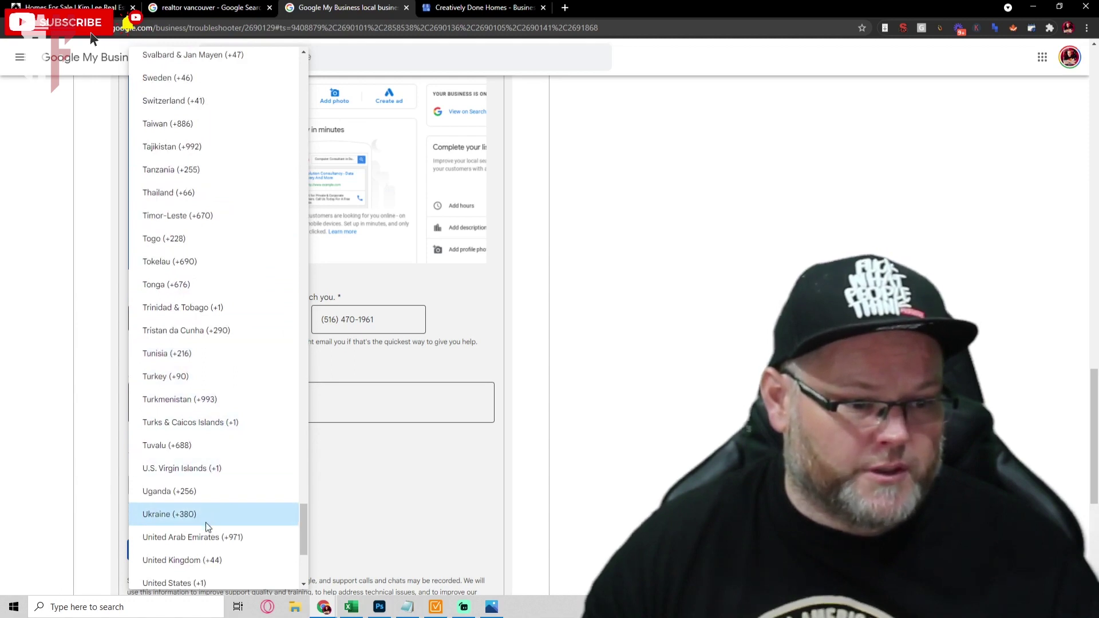
scroll(197, 552, down, 2)
click(191, 469)
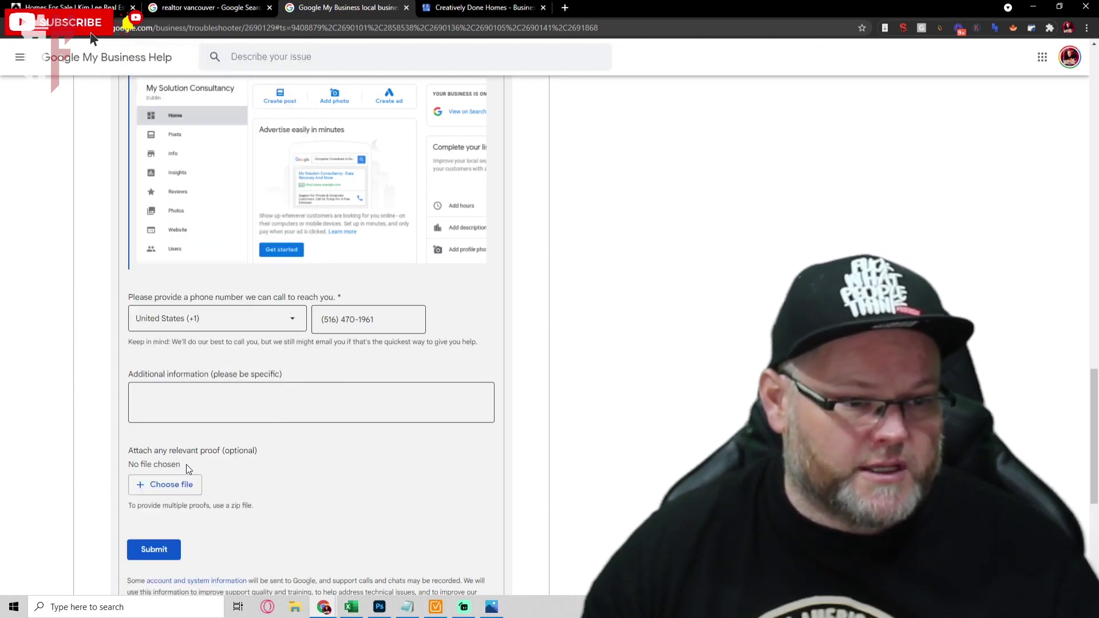
Write 'please see my attatched license and info' and attach CDH certificate of authority.jpg from Desktop.
click(209, 395)
text(please see my attatched license and )
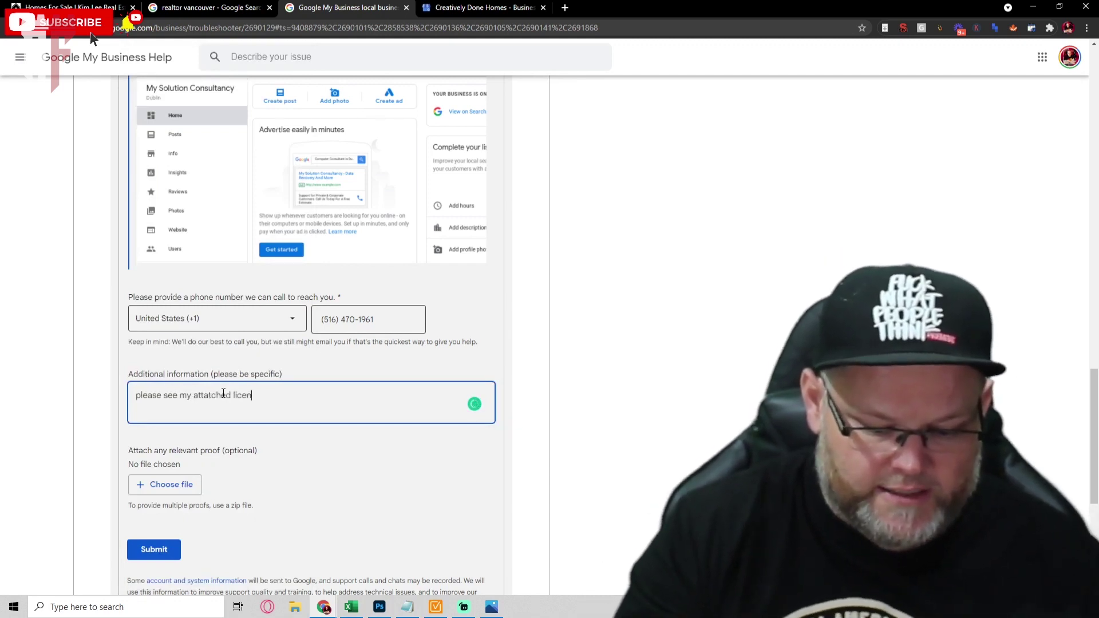
text(info)
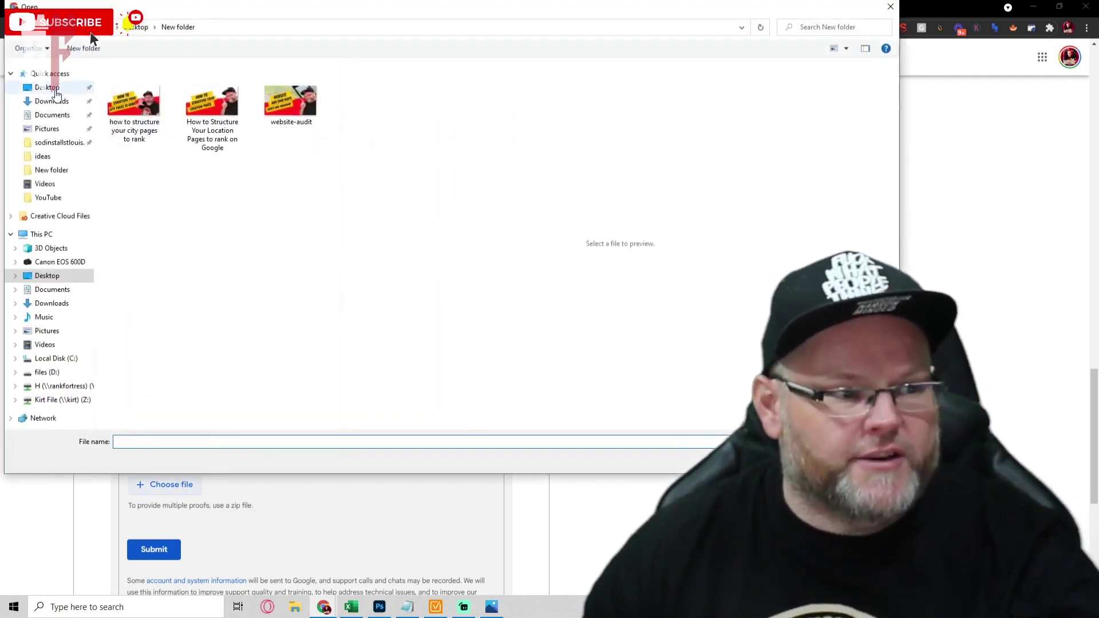
click(47, 87)
click(137, 246)
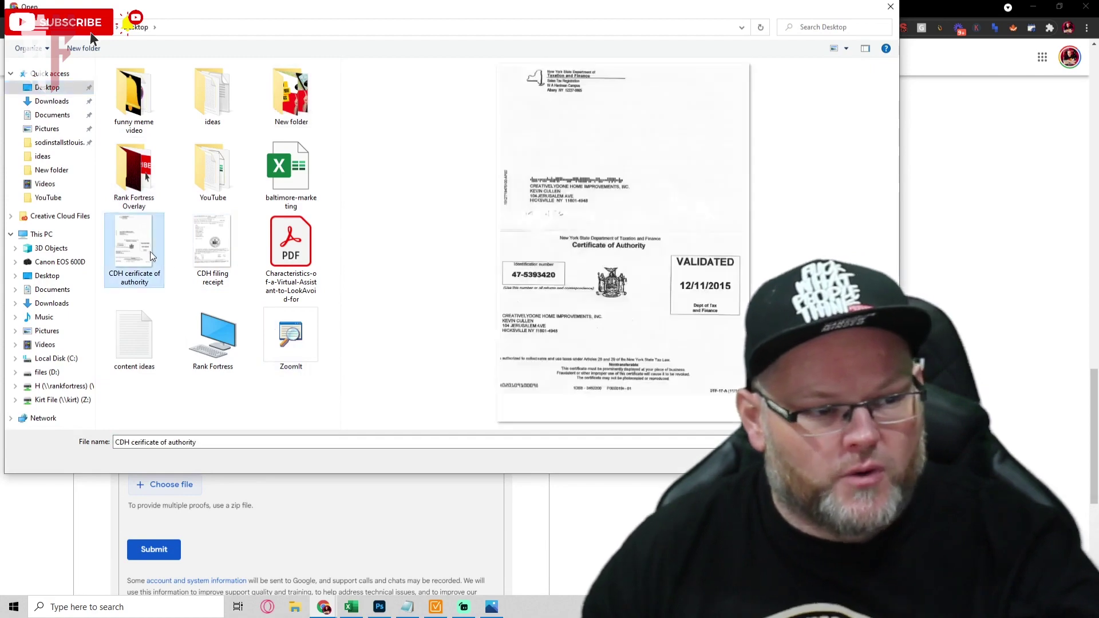
key(Return)
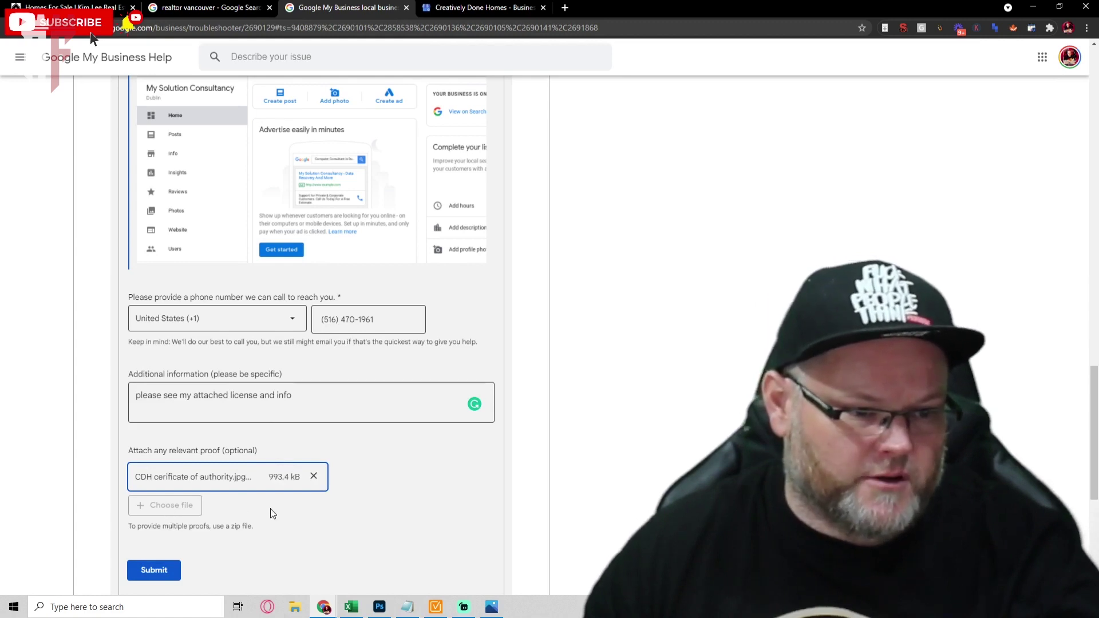
scroll(270, 507, down, 2)
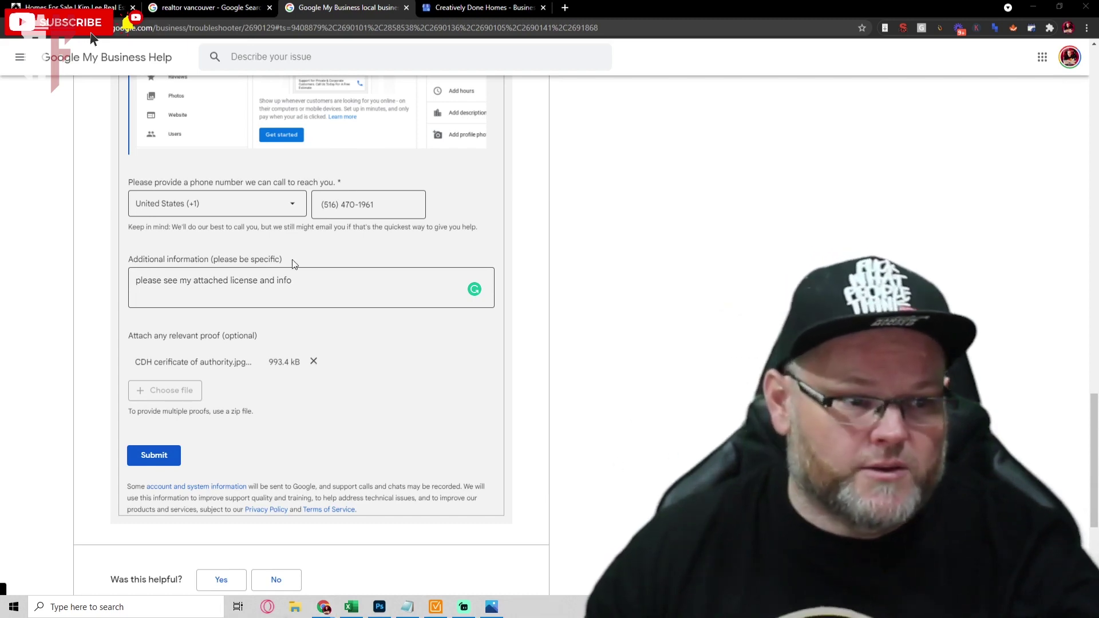
Replace the certificate with the Desktop archive New folder (2).rar and review the completed form.
click(314, 361)
click(164, 374)
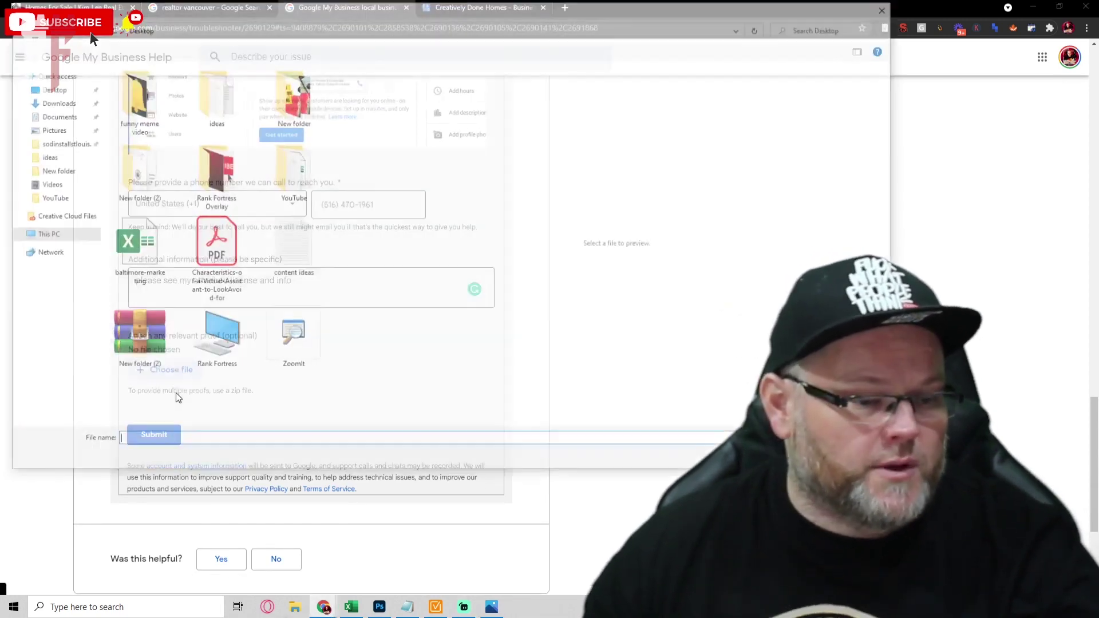
click(134, 338)
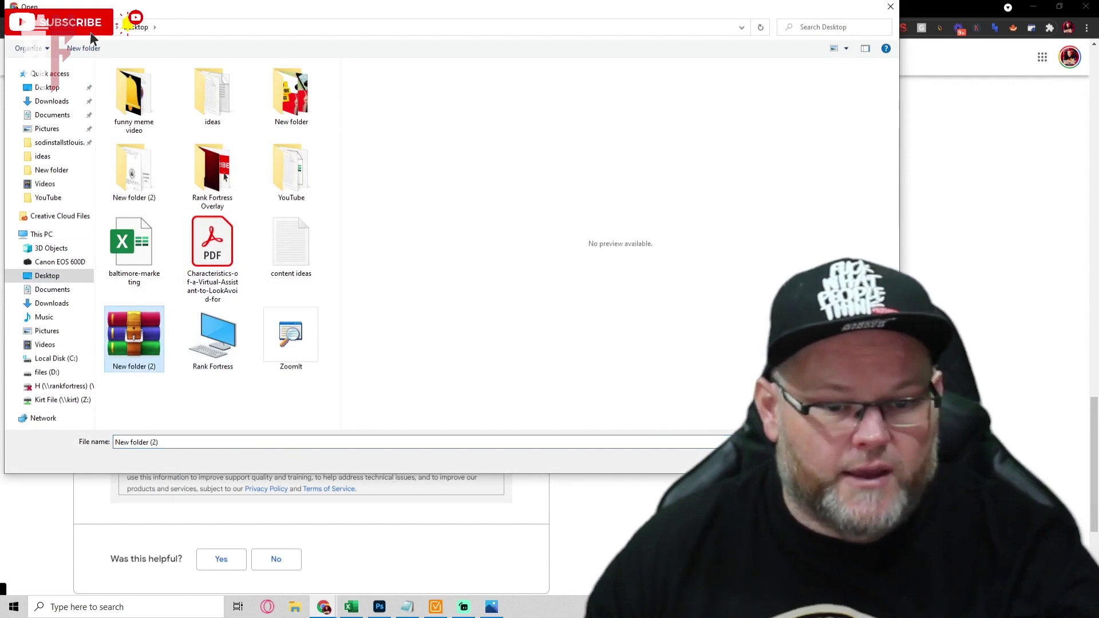
key(Return)
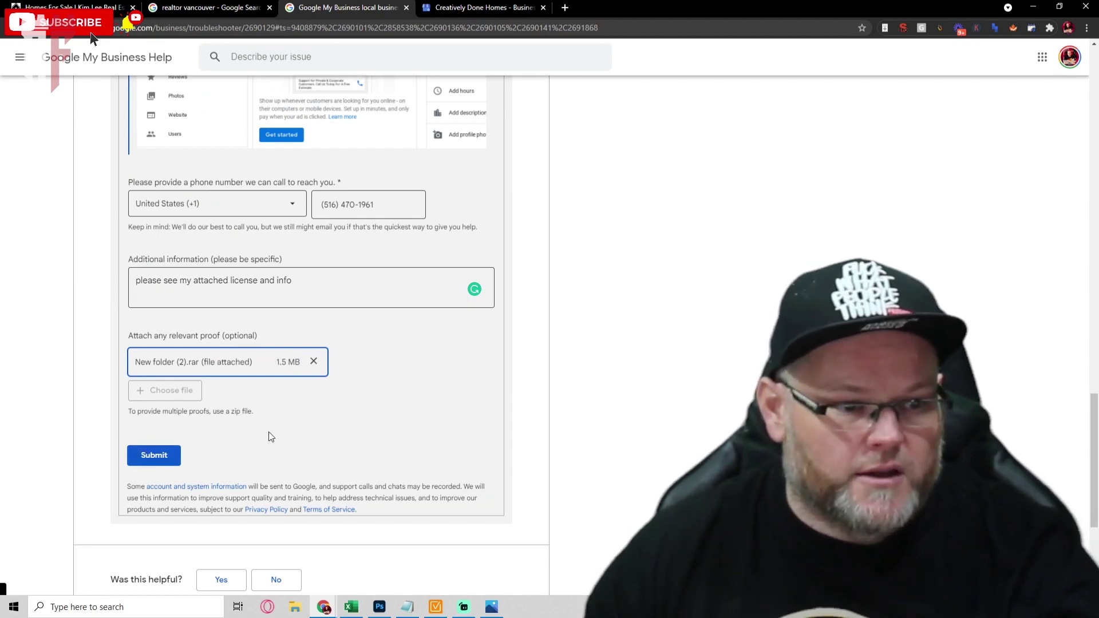
scroll(258, 432, up, 20)
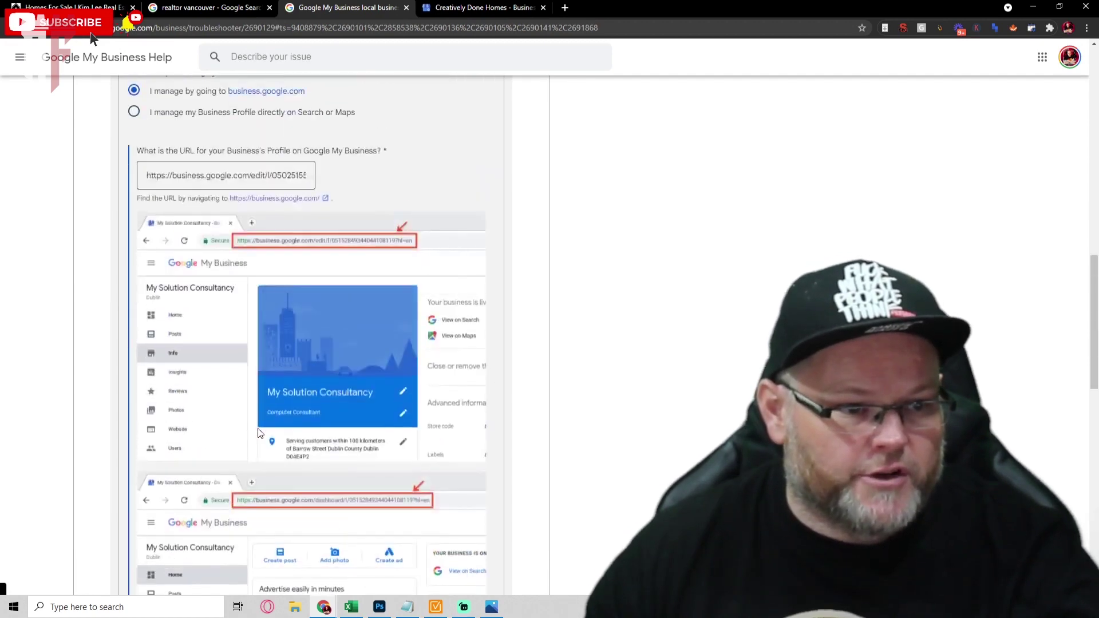
scroll(253, 435, up, 3)
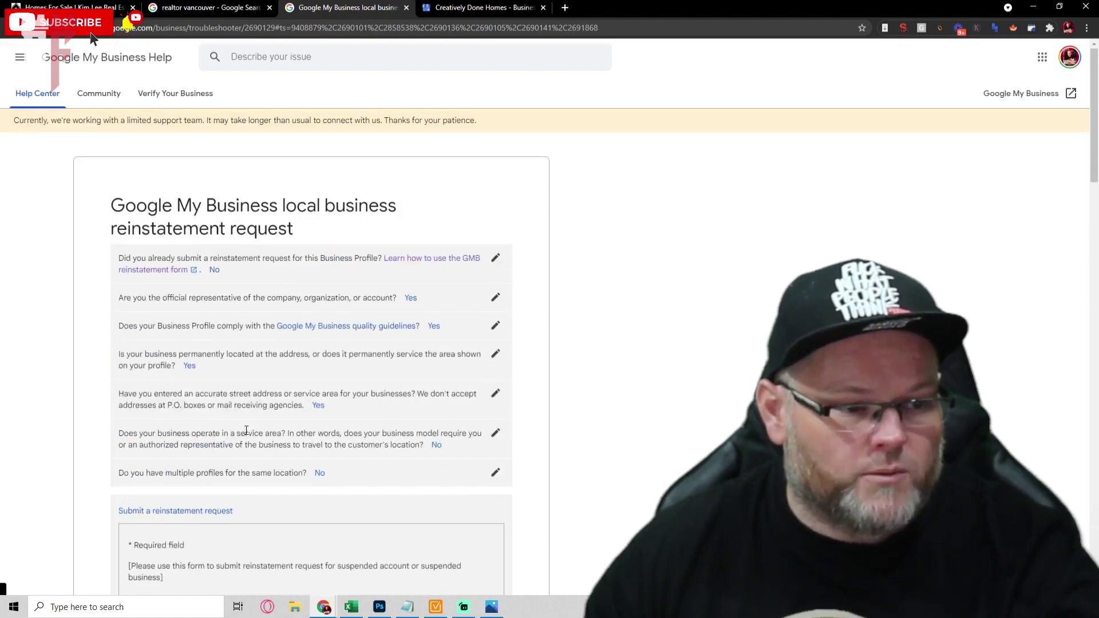
scroll(250, 435, down, 12)
scroll(245, 435, down, 8)
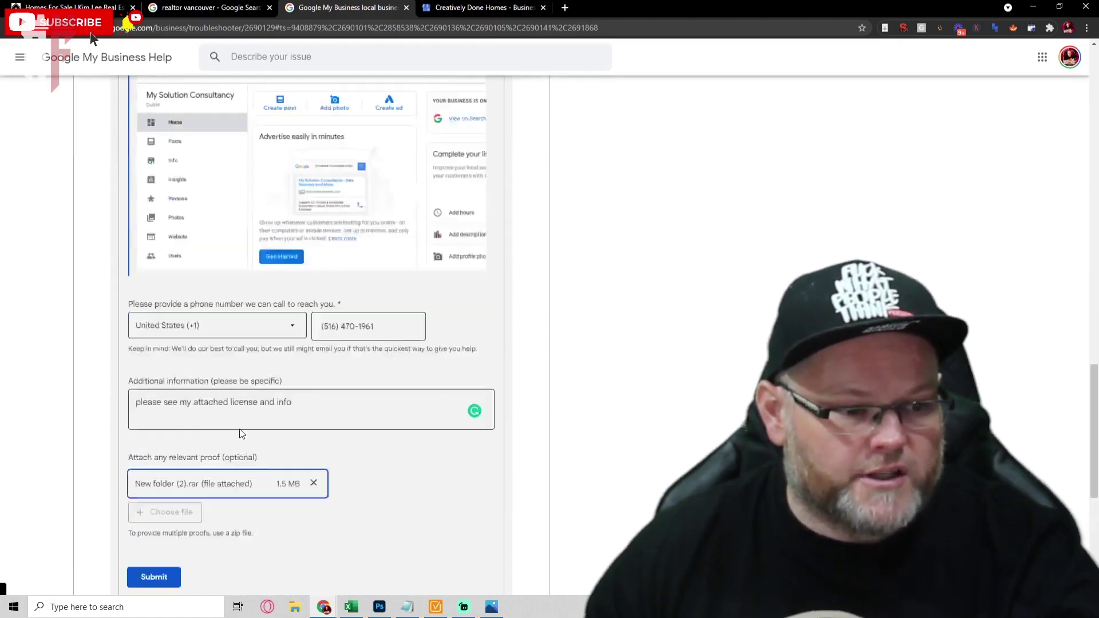
scroll(181, 410, up, 12)
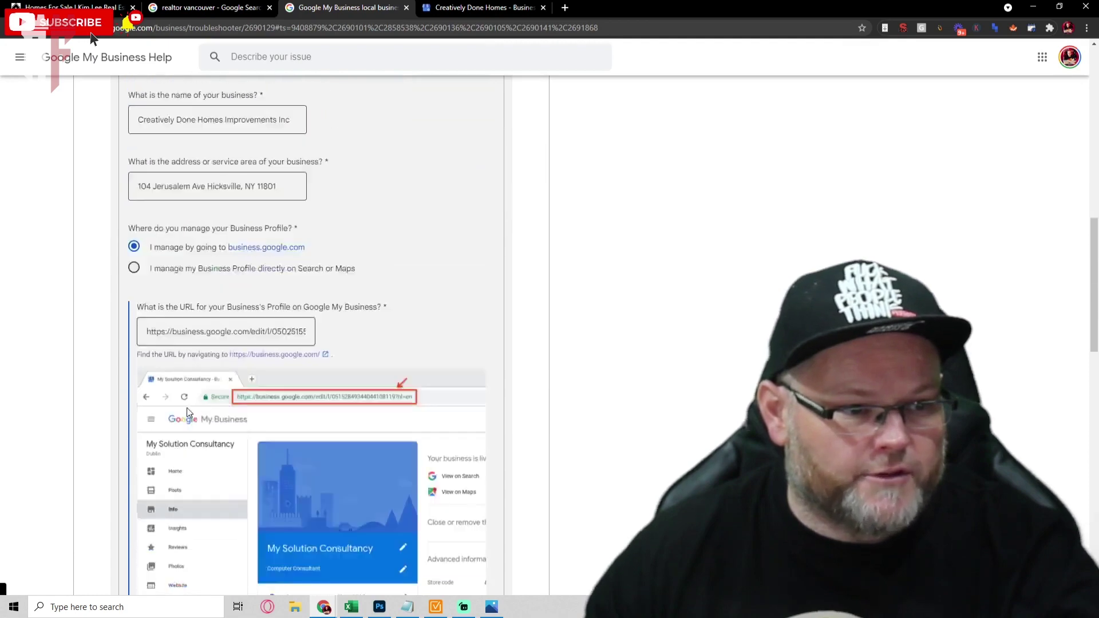
scroll(180, 410, down, 4)
scroll(177, 413, down, 7)
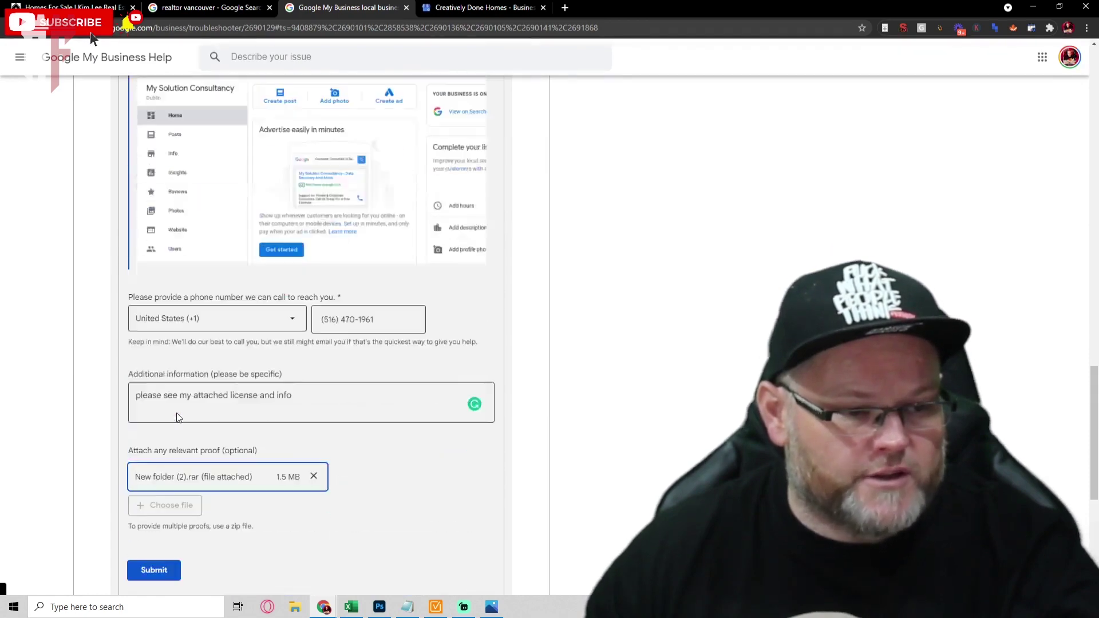
Submit the completed Google My Business reinstatement request form.
click(162, 570)
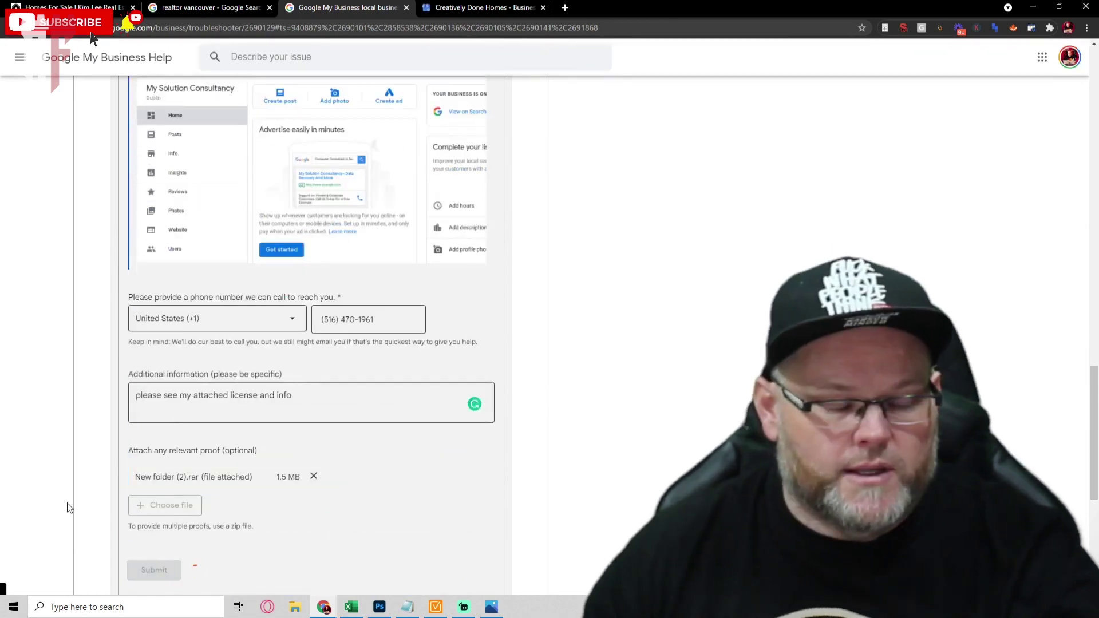